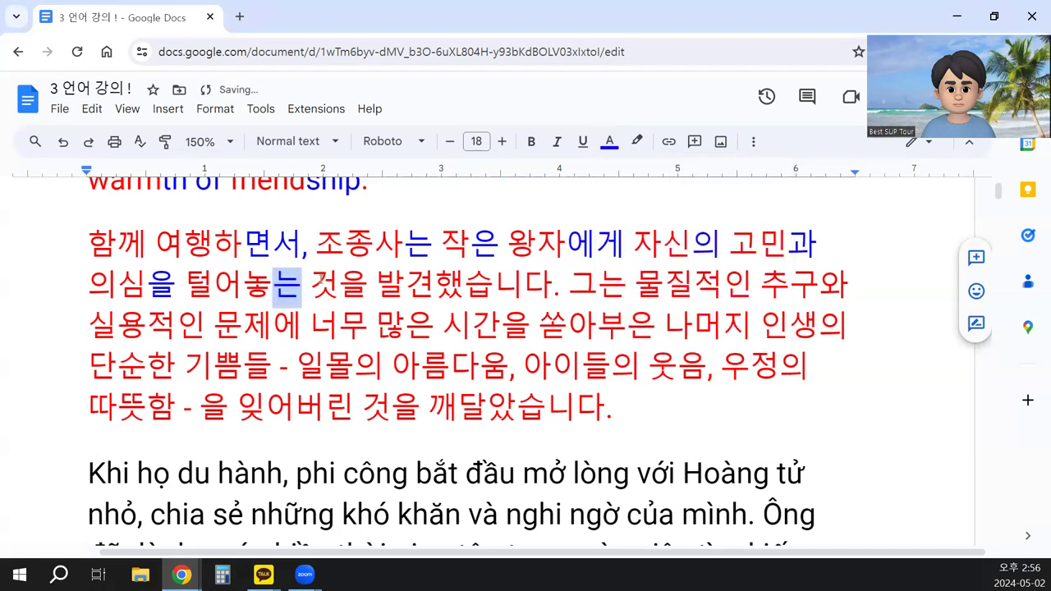
# - Color the endings 것을 and 했습니다 blue
pyautogui.click(320, 279)
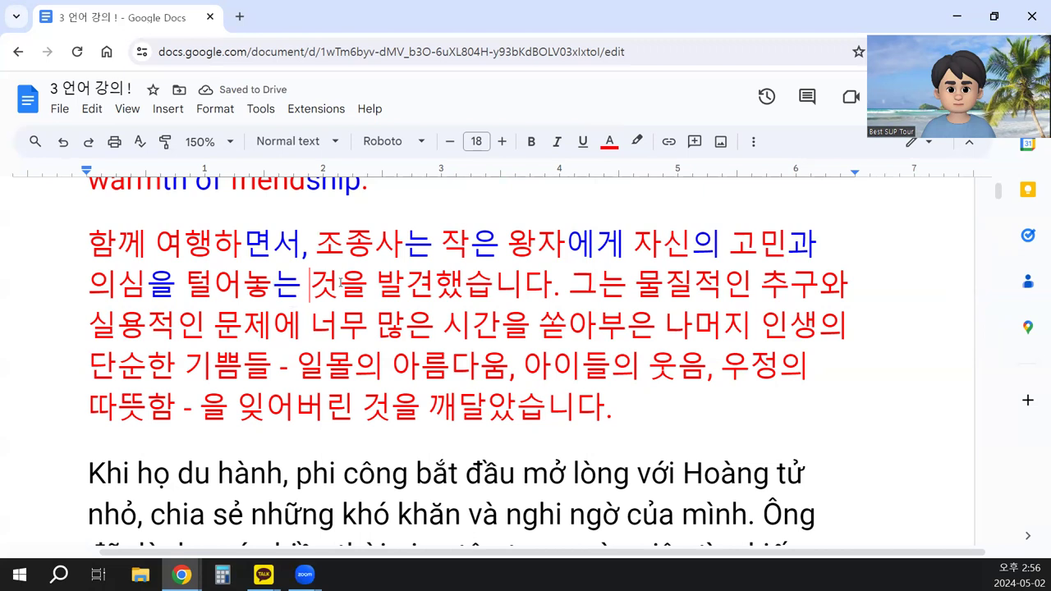
pyautogui.doubleClick(340, 283)
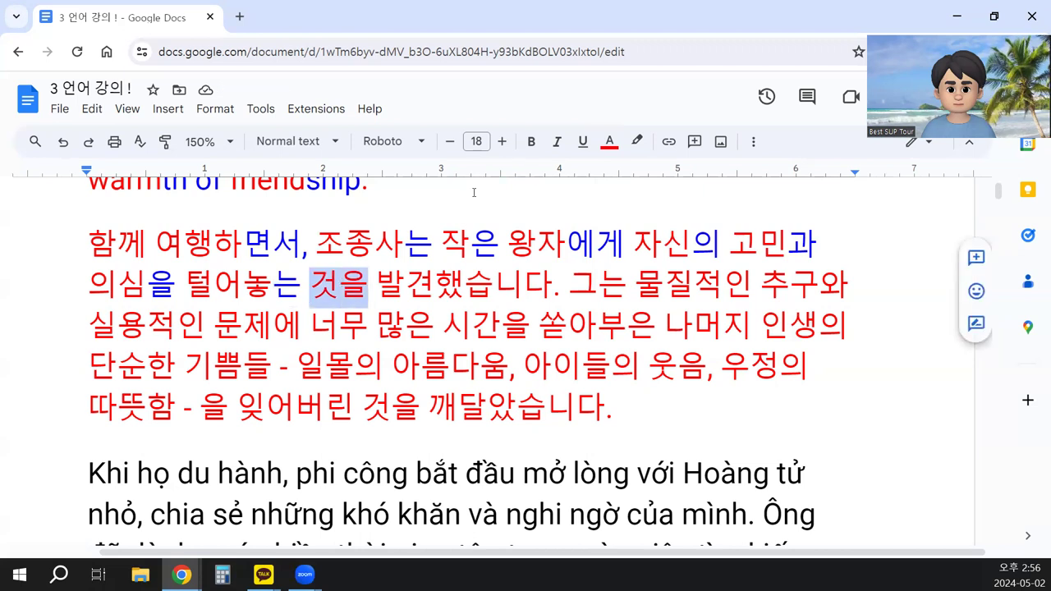
pyautogui.click(609, 143)
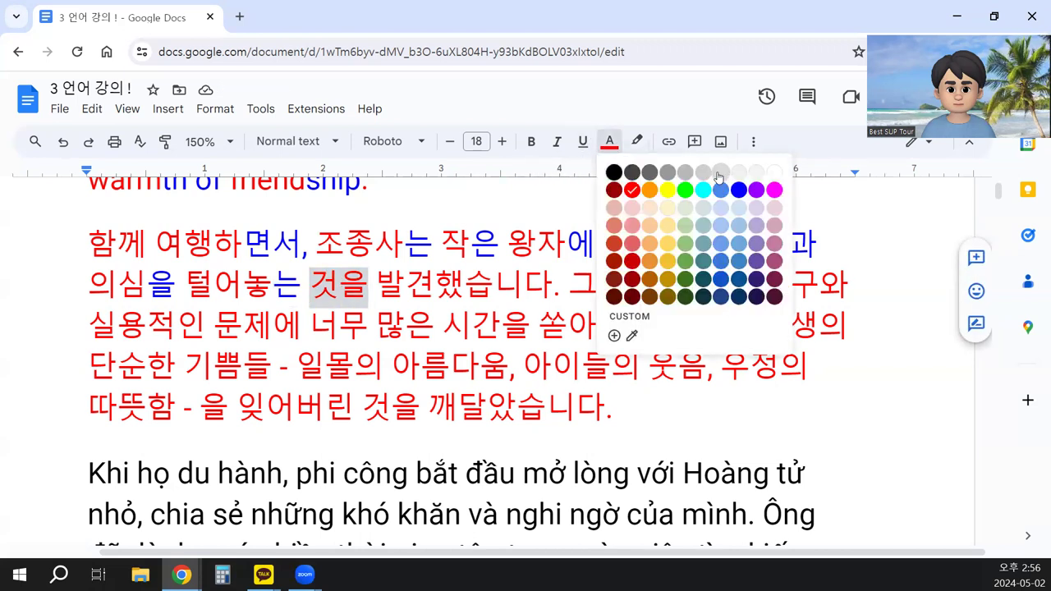
pyautogui.click(739, 190)
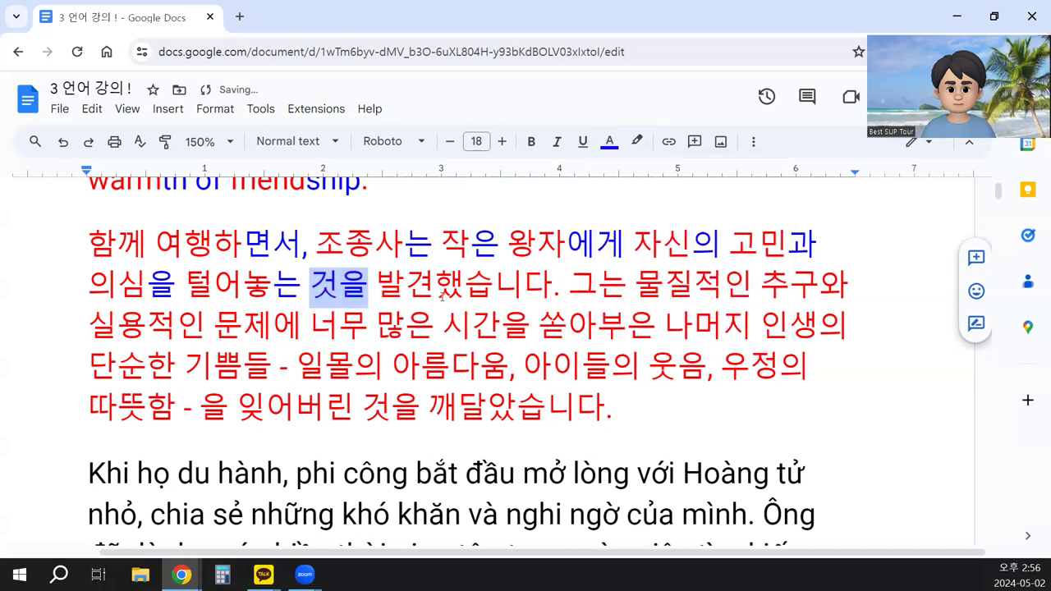
pyautogui.click(433, 286)
pyautogui.hotkey('shift', 'Right')
pyautogui.hotkey('shift', 'Right')
pyautogui.hotkey('shift', 'Right')
pyautogui.hotkey('shift', 'Right')
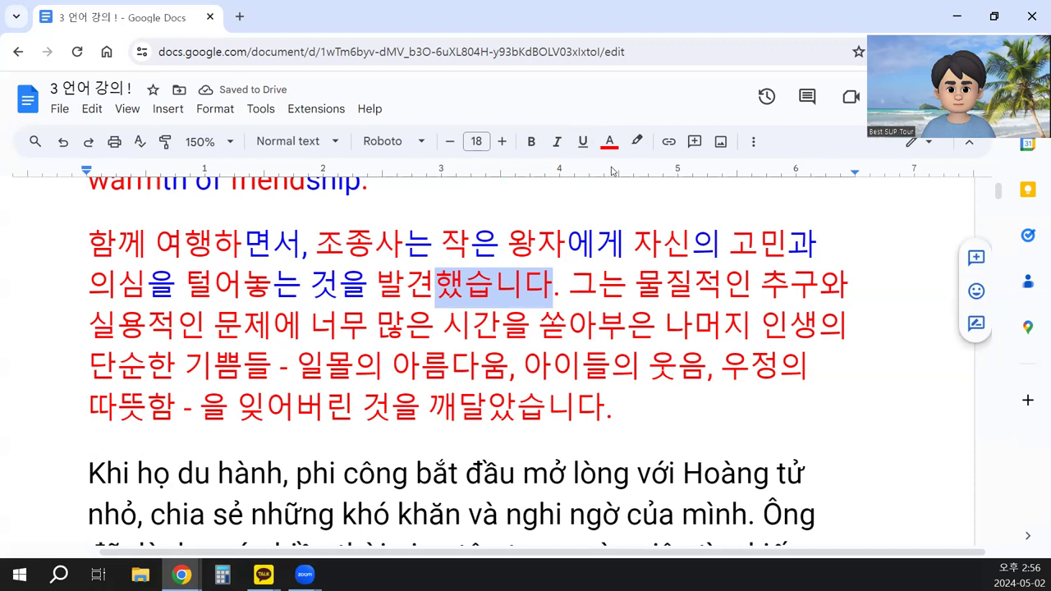
pyautogui.click(610, 141)
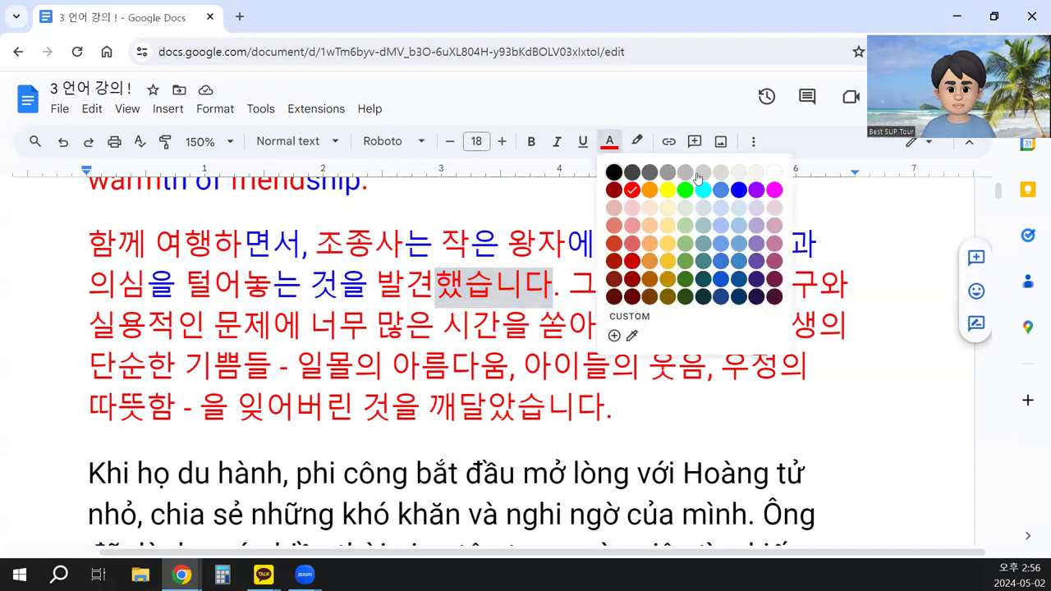
pyautogui.click(737, 190)
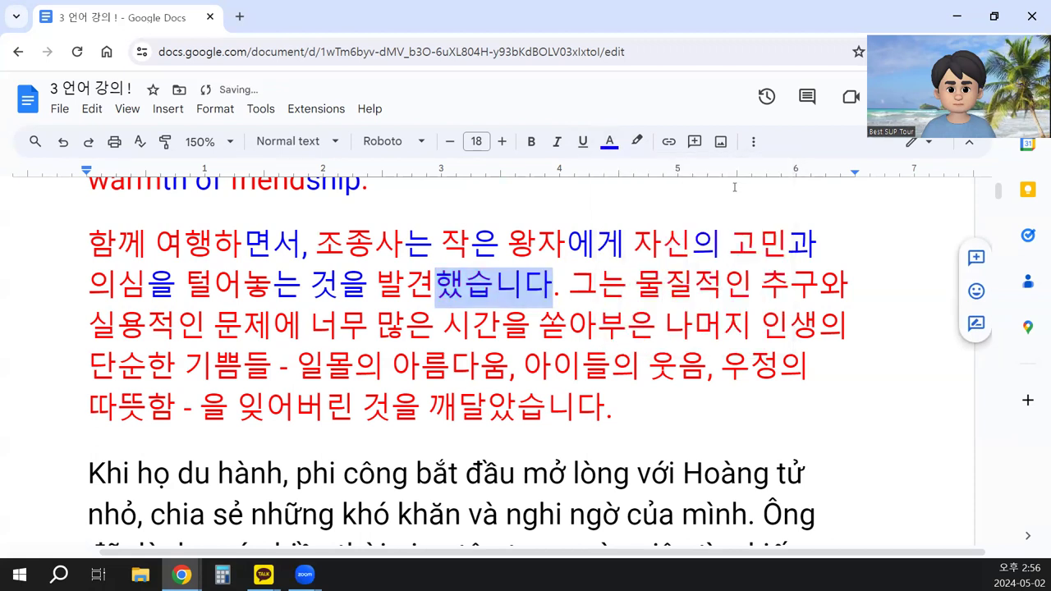
# - Make 그는, the 적인 of 물질적인 and the 와 of 추구와 blue
pyautogui.click(576, 288)
pyautogui.hotkey('shift', 'Right')
pyautogui.hotkey('shift', 'Right')
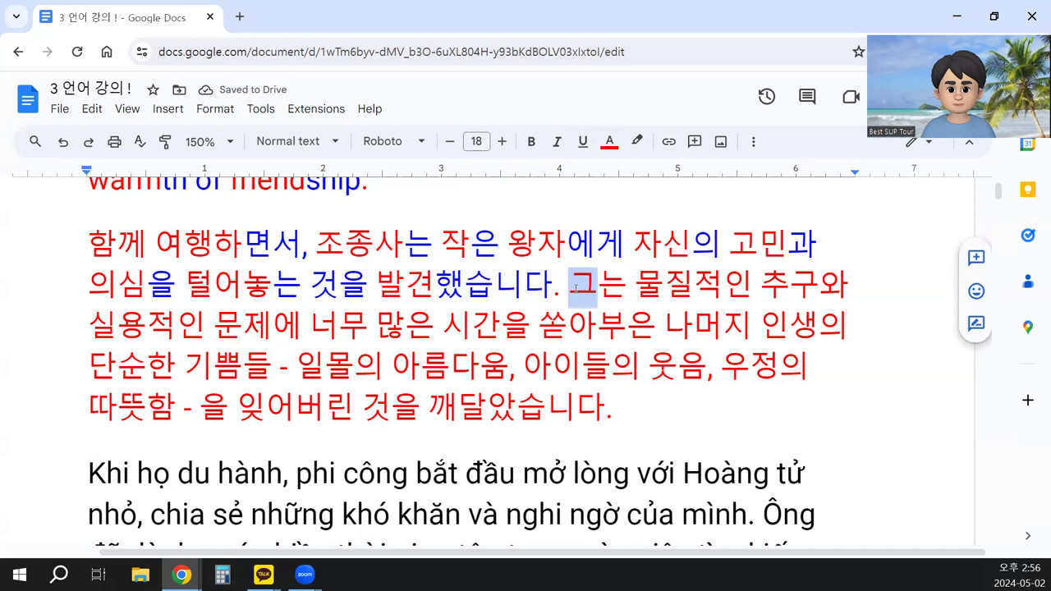
pyautogui.click(610, 142)
pyautogui.click(739, 190)
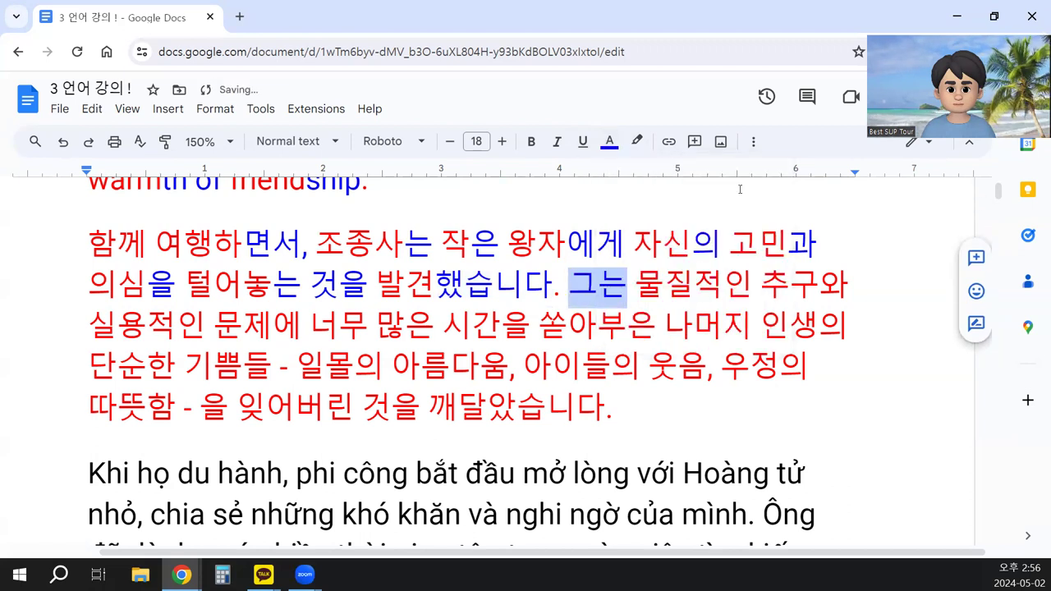
pyautogui.click(704, 288)
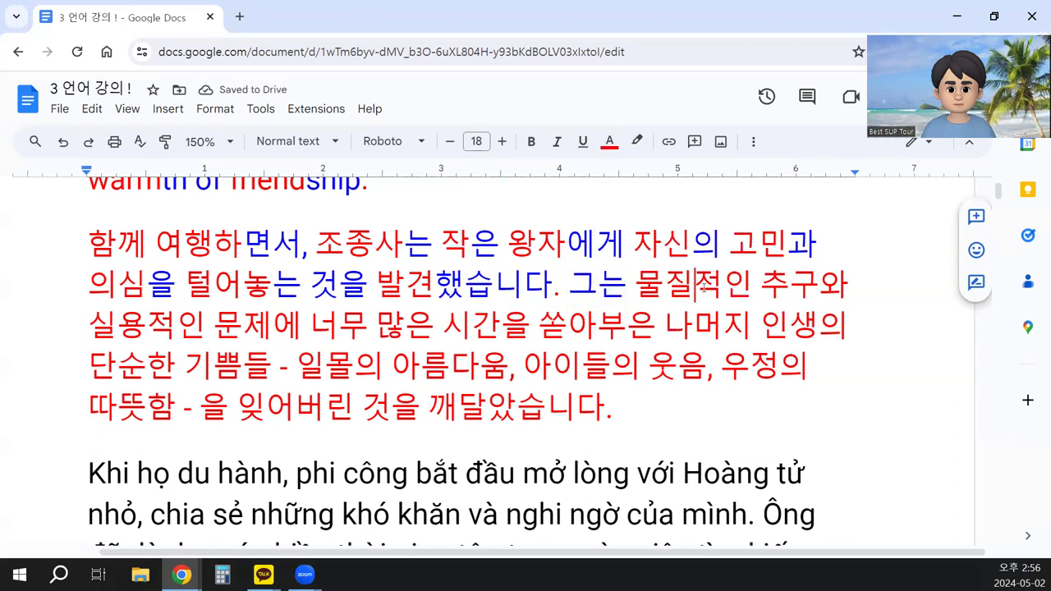
pyautogui.hotkey('shift', 'Right')
pyautogui.hotkey('shift', 'Right')
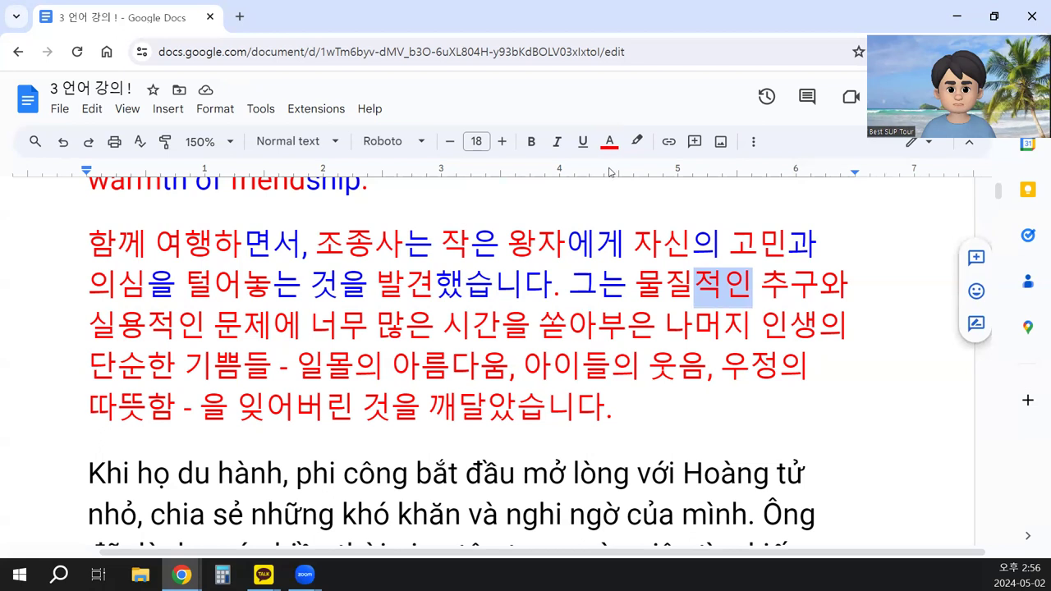
pyautogui.click(609, 141)
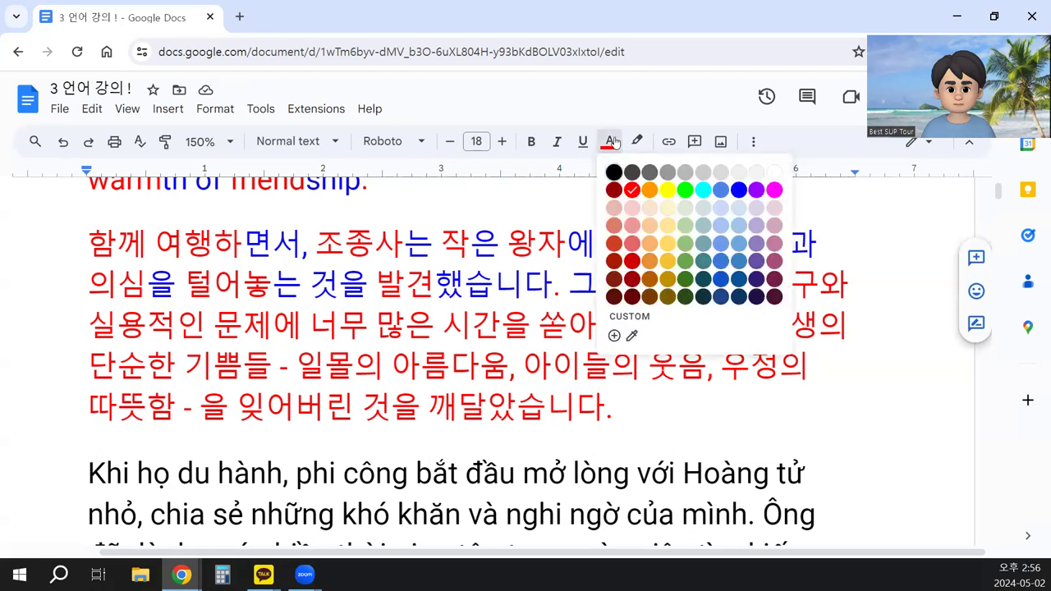
pyautogui.click(739, 192)
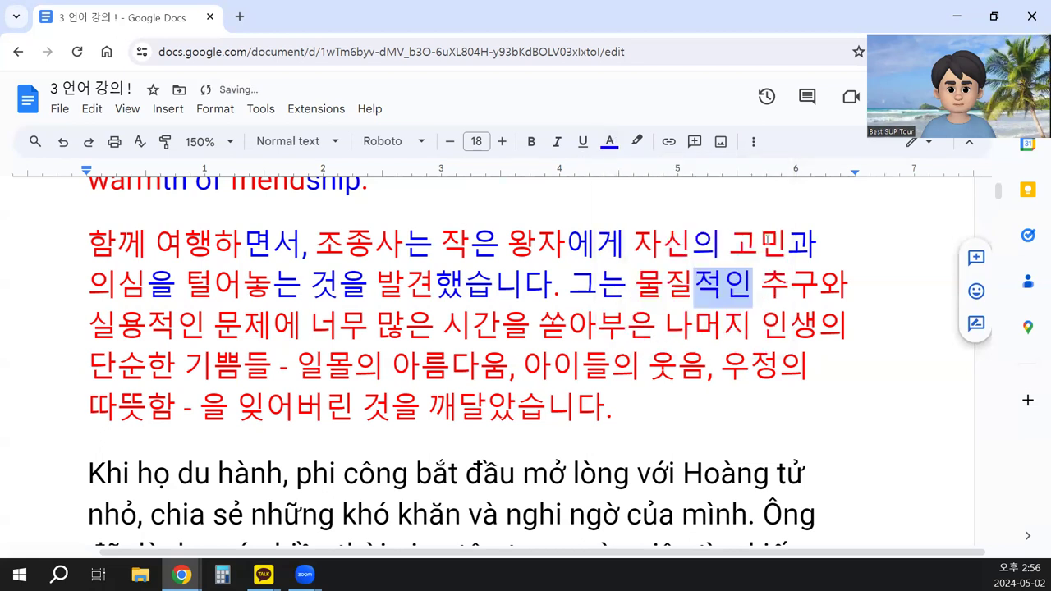
pyautogui.click(818, 292)
pyautogui.hotkey('shift', 'Right')
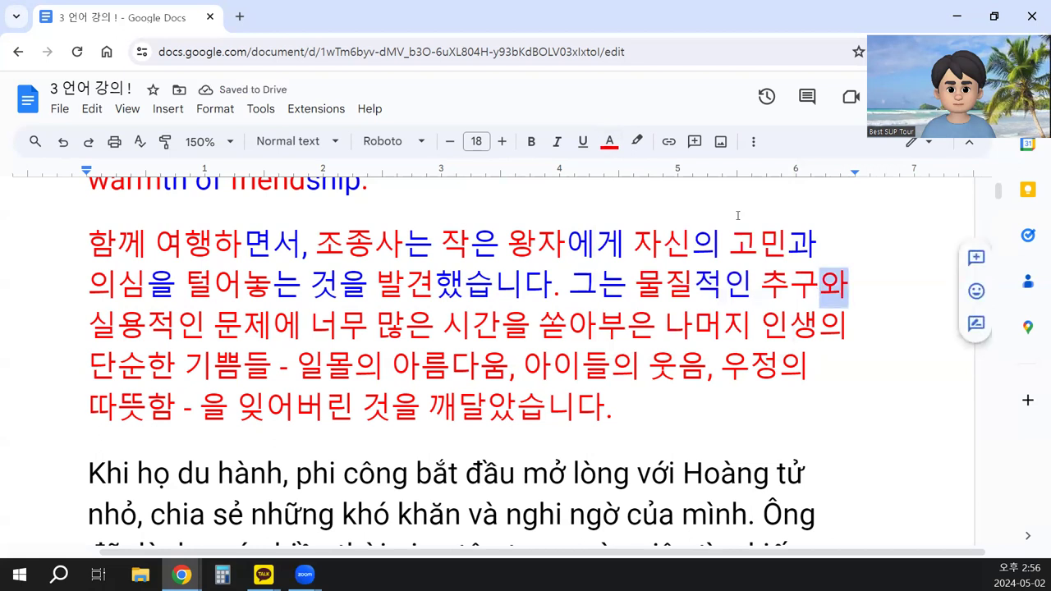
pyautogui.click(609, 141)
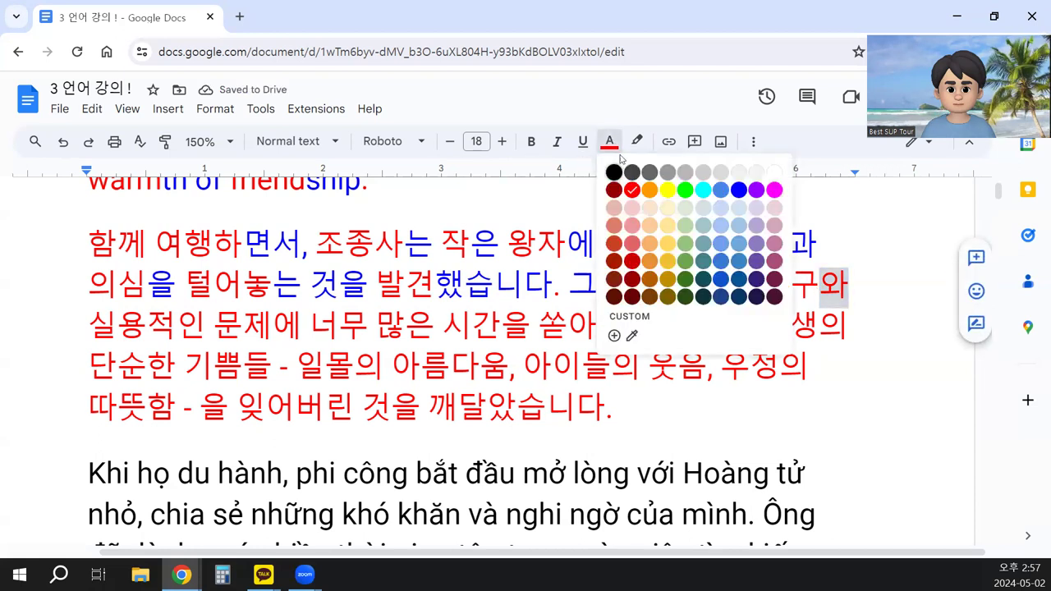
pyautogui.click(737, 190)
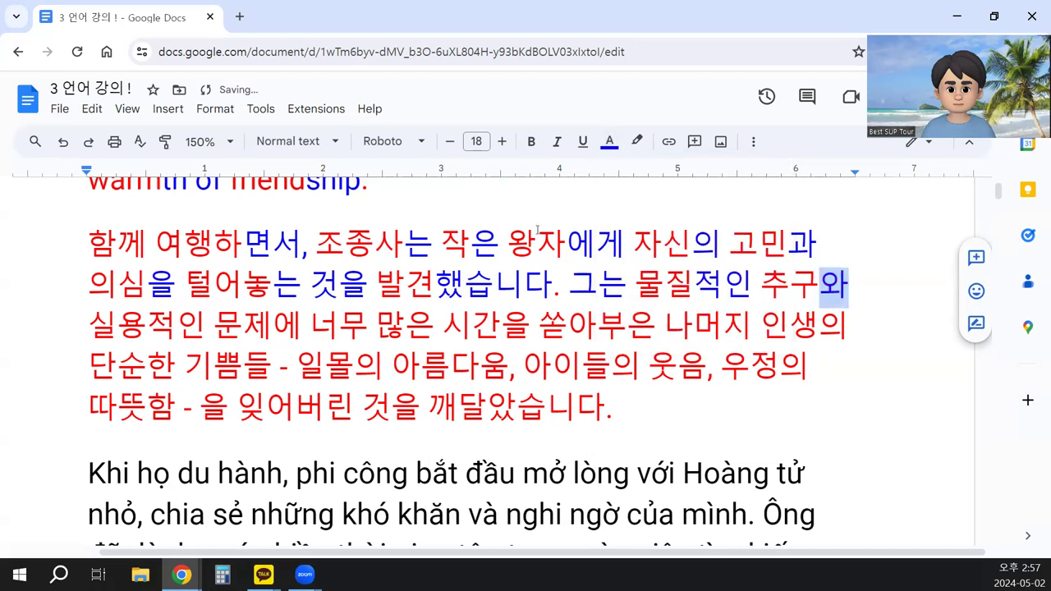
# - Color the 적인 of 실용적인 and the 에 of 문제에 blue
pyautogui.click(149, 327)
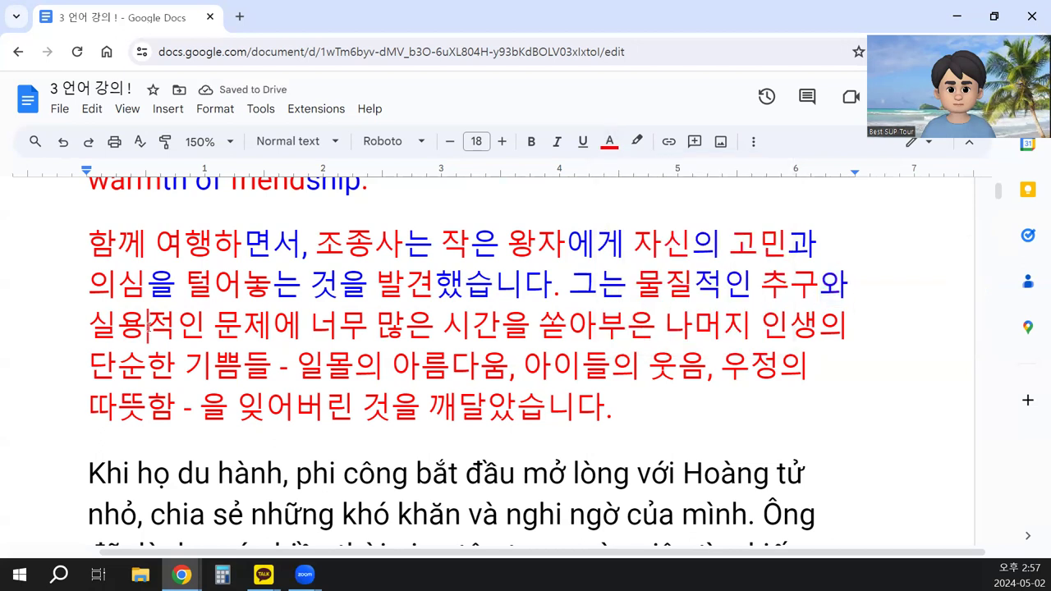
pyautogui.hotkey('shift', 'Right')
pyautogui.hotkey('shift', 'Right')
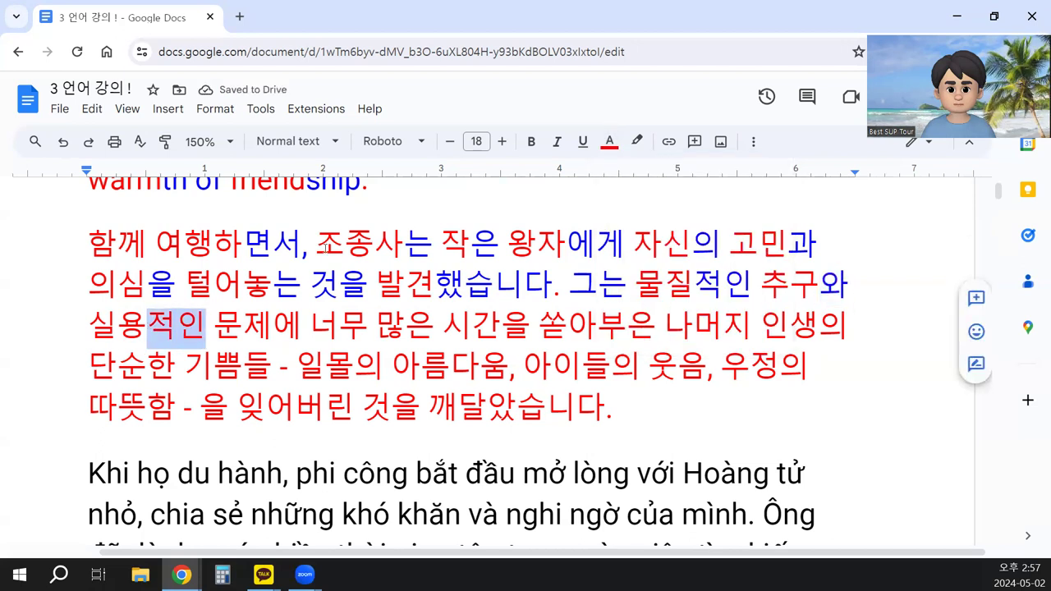
pyautogui.click(609, 141)
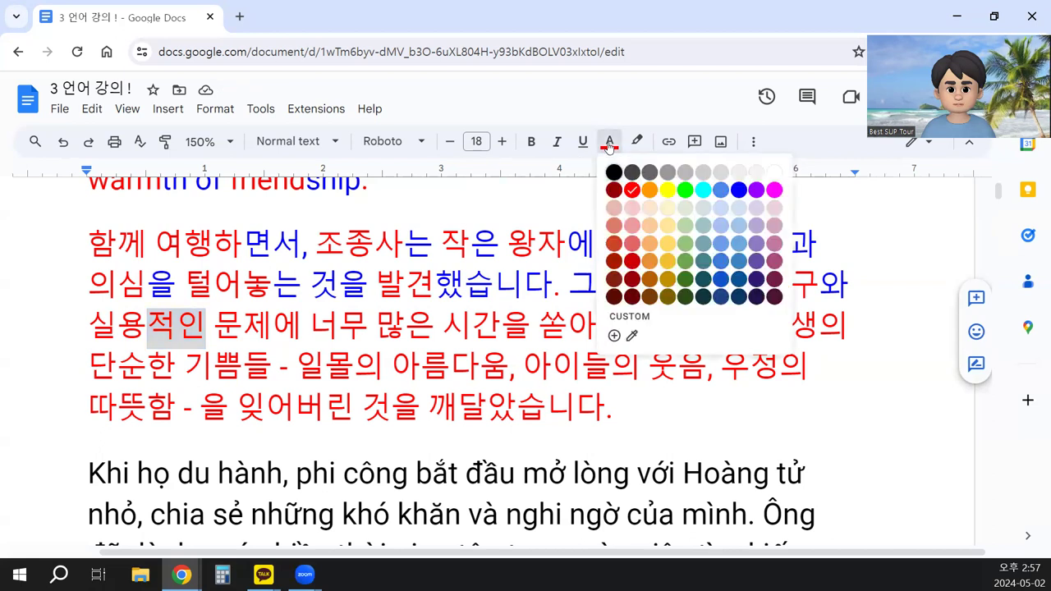
pyautogui.click(737, 190)
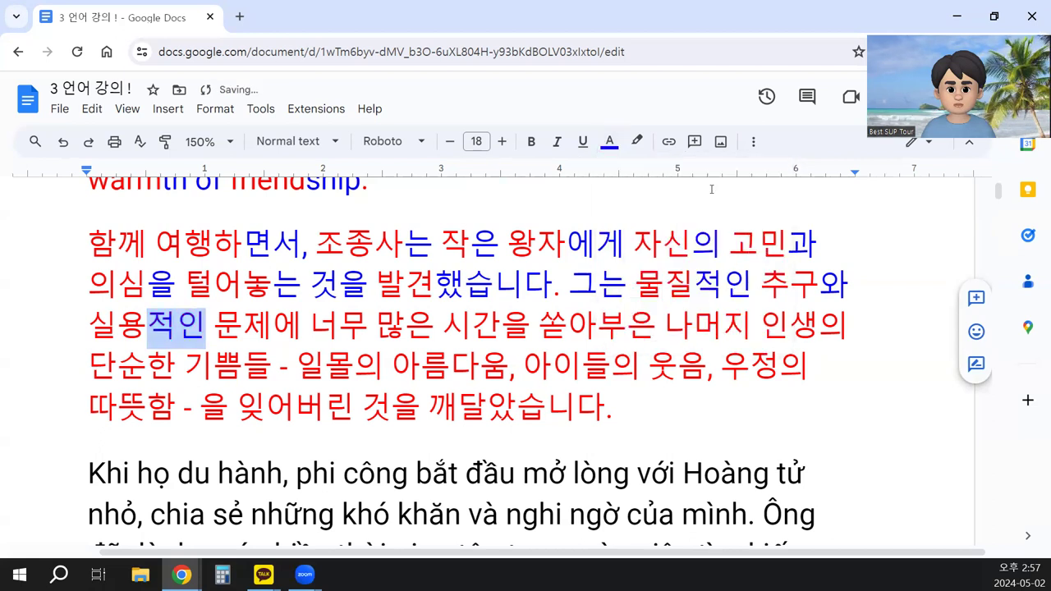
pyautogui.click(272, 330)
pyautogui.hotkey('shift', 'Right')
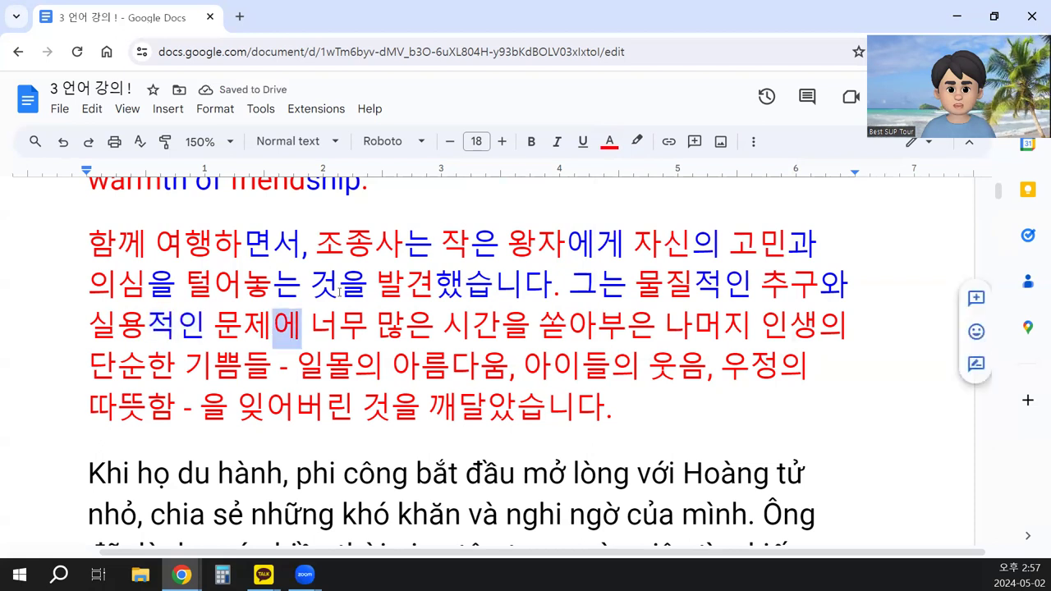
pyautogui.click(609, 141)
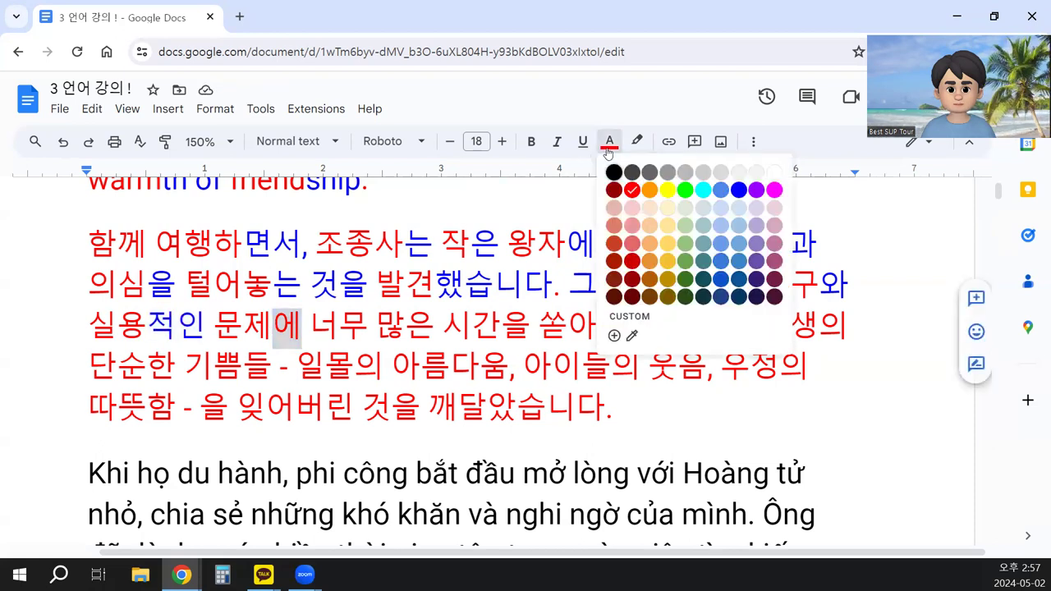
pyautogui.click(736, 190)
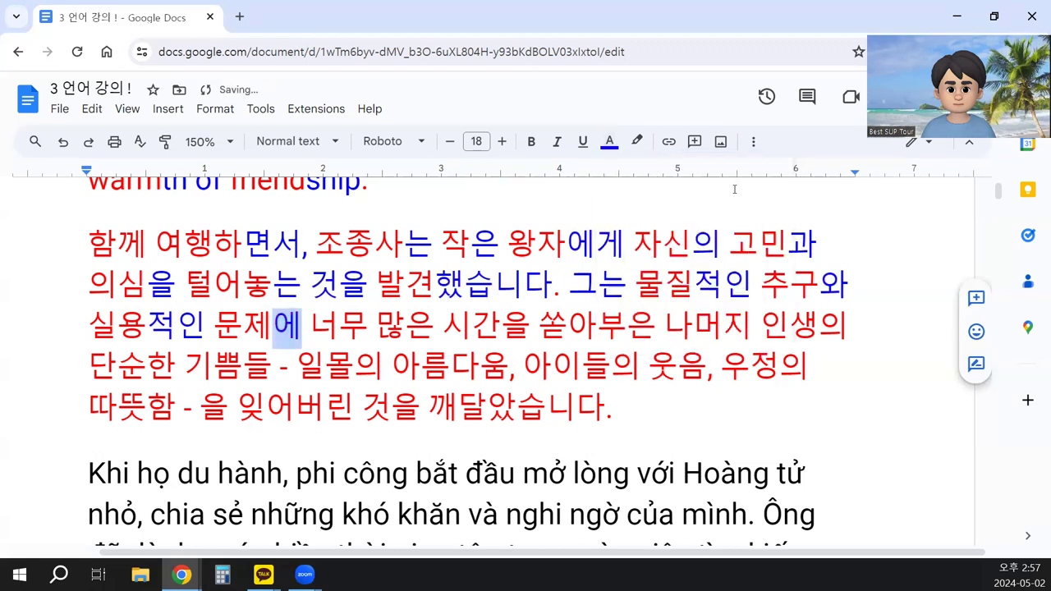
# - Make the 은 of 많은 and the particle 을 after 시간 blue
pyautogui.click(413, 328)
pyautogui.hotkey('shift', 'Right')
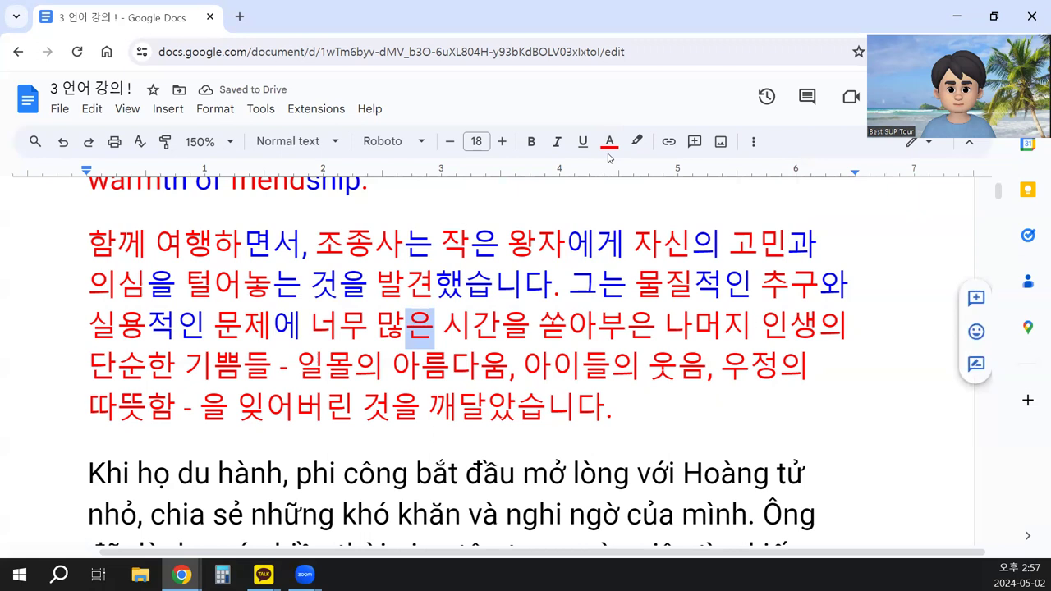
pyautogui.click(609, 142)
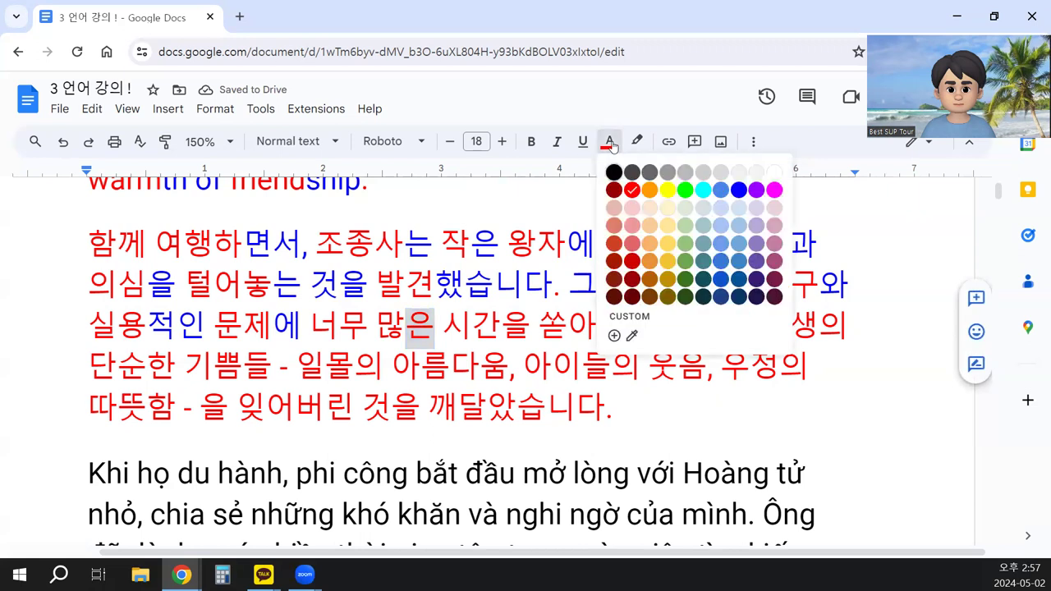
pyautogui.click(739, 190)
pyautogui.click(466, 327)
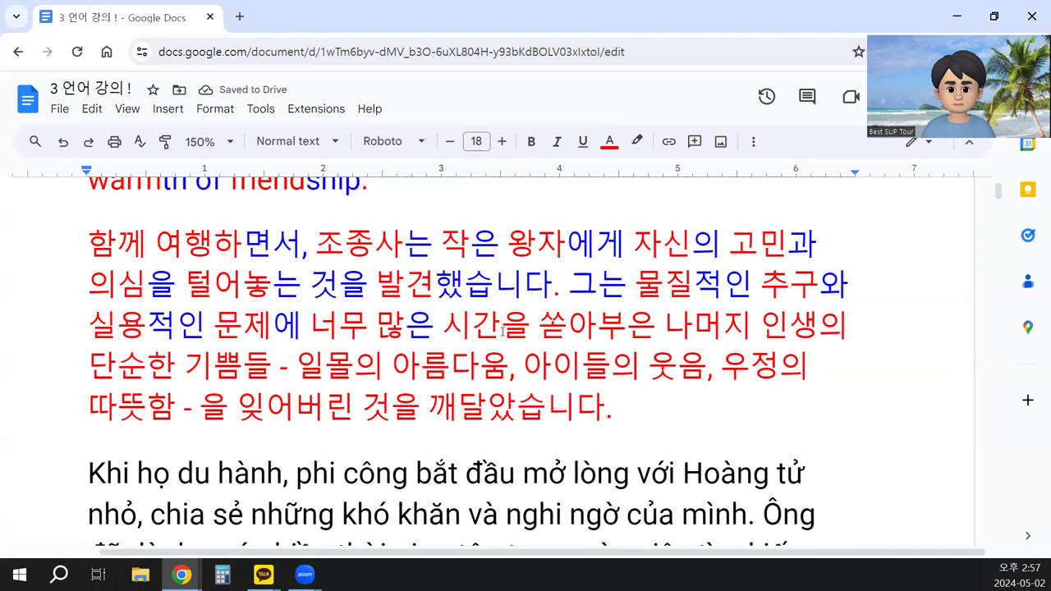
pyautogui.hotkey('shift', 'Right')
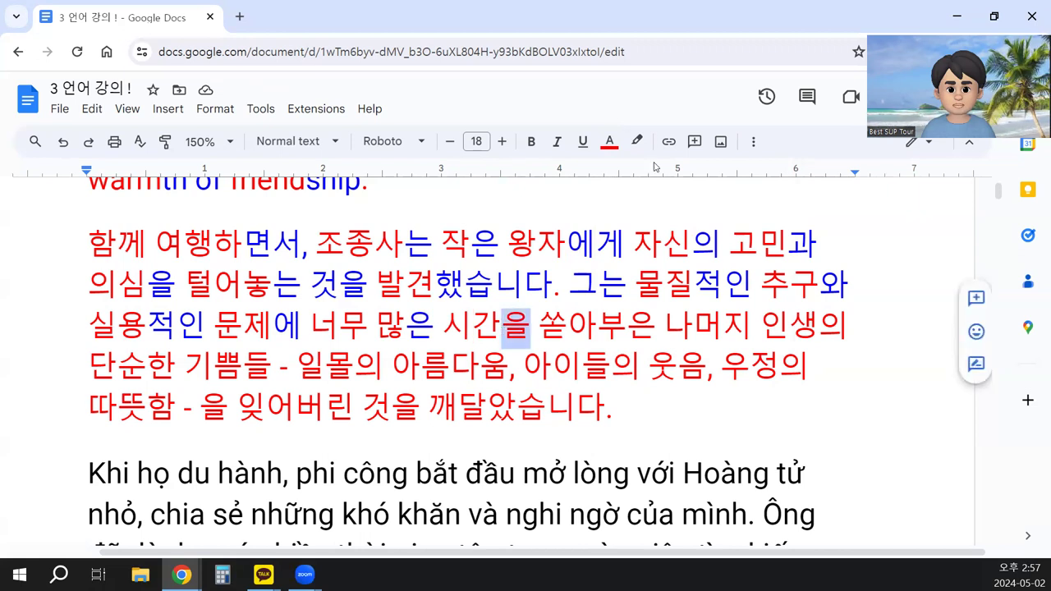
pyautogui.click(610, 143)
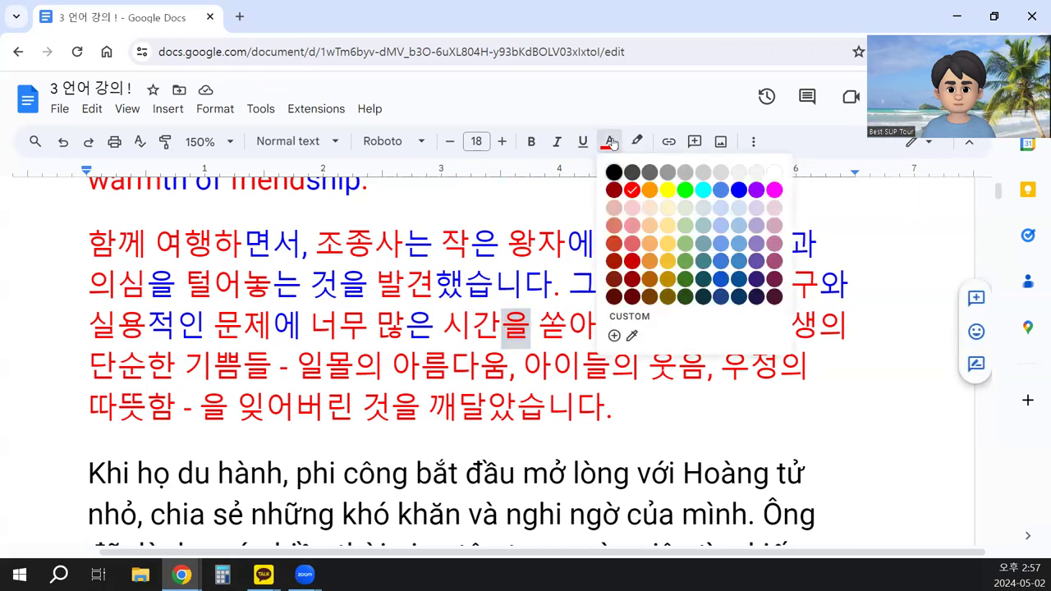
pyautogui.click(738, 191)
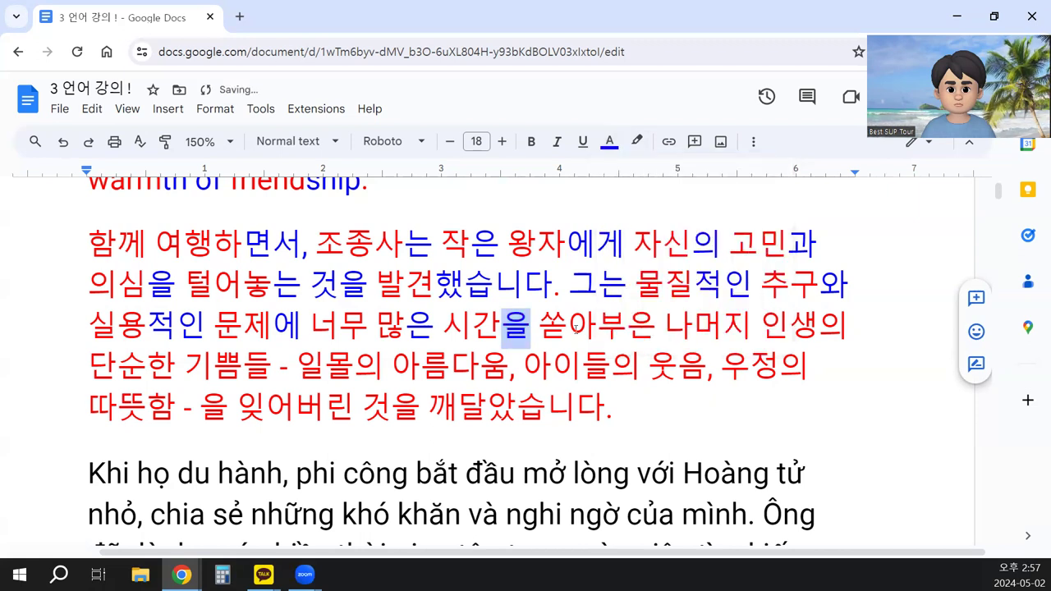
# - Turn the ending 은 after 쏟아부, the 의 of 인생의 and the 한 of 단순한 blue
pyautogui.click(628, 331)
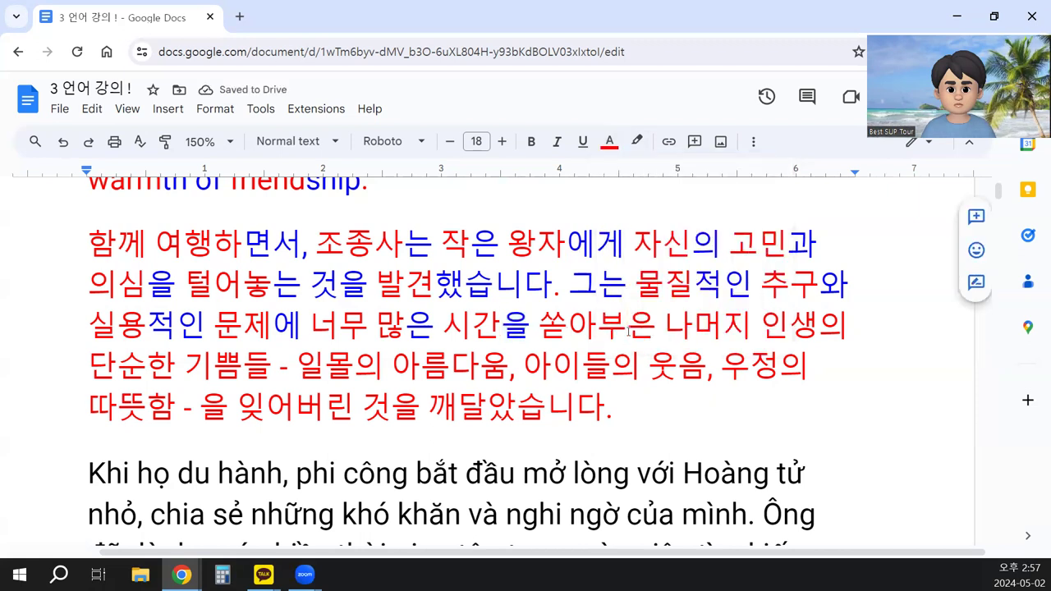
pyautogui.hotkey('shift', 'Right')
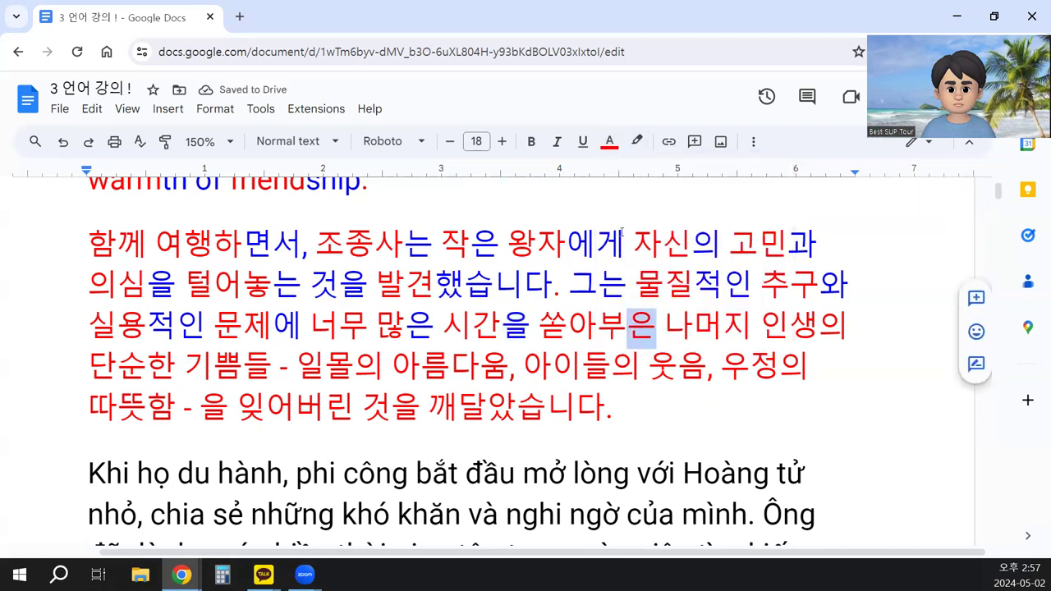
pyautogui.click(609, 141)
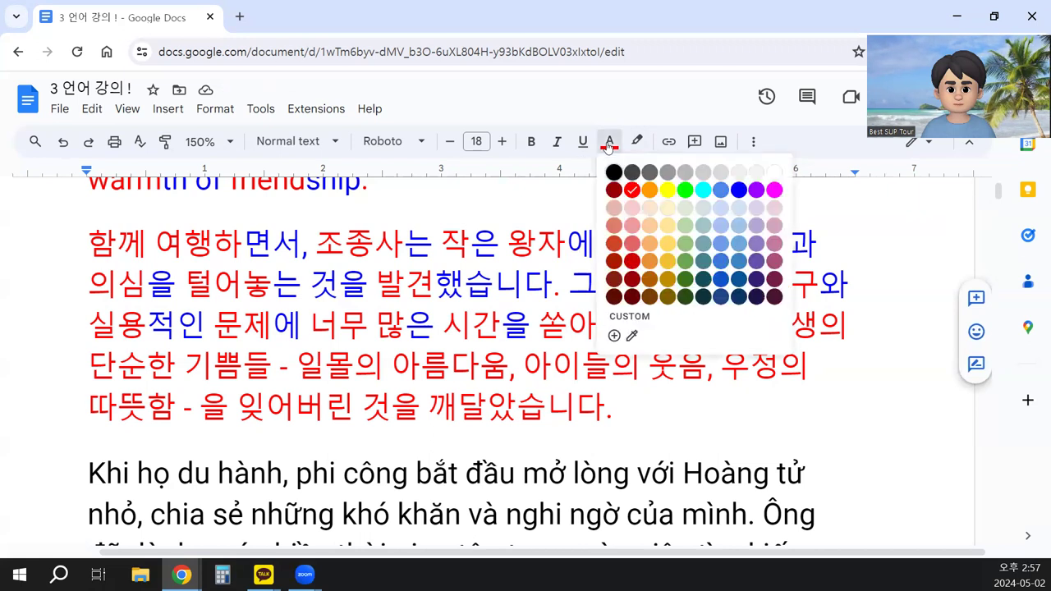
pyautogui.click(738, 191)
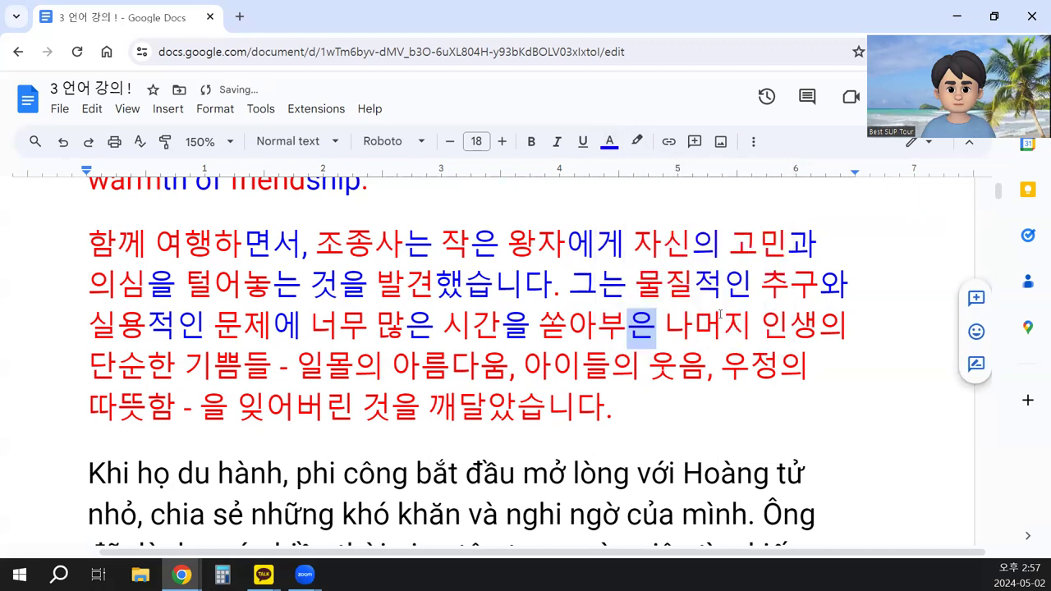
pyautogui.click(818, 330)
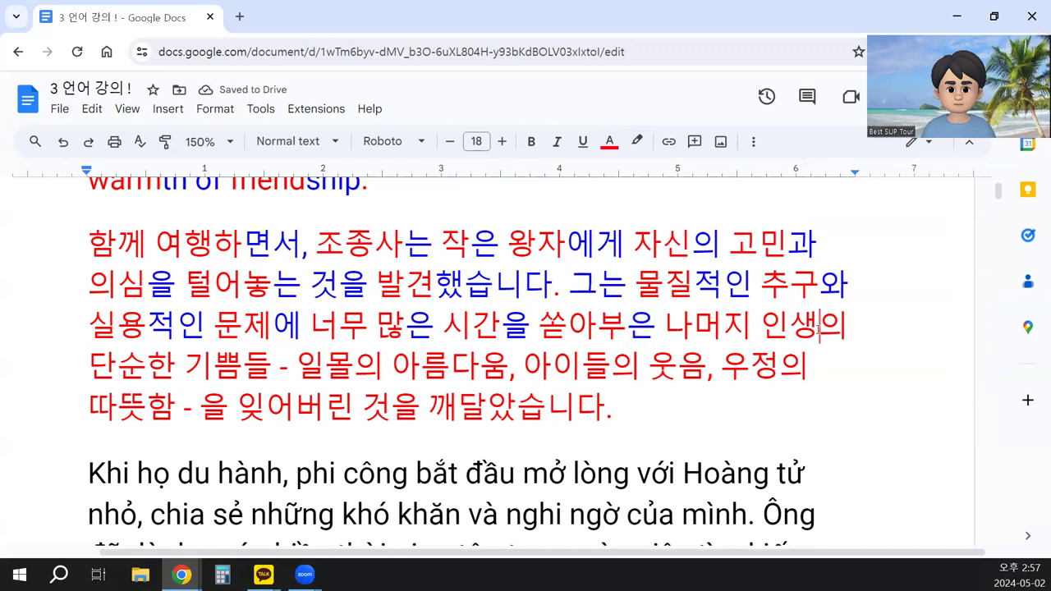
pyautogui.hotkey('shift', 'Right')
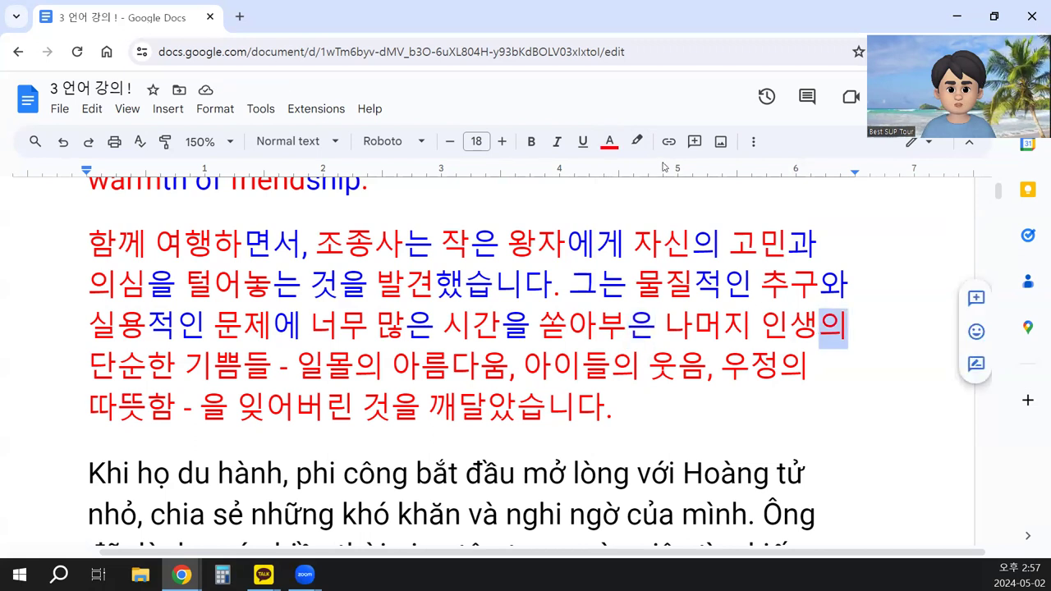
pyautogui.click(610, 142)
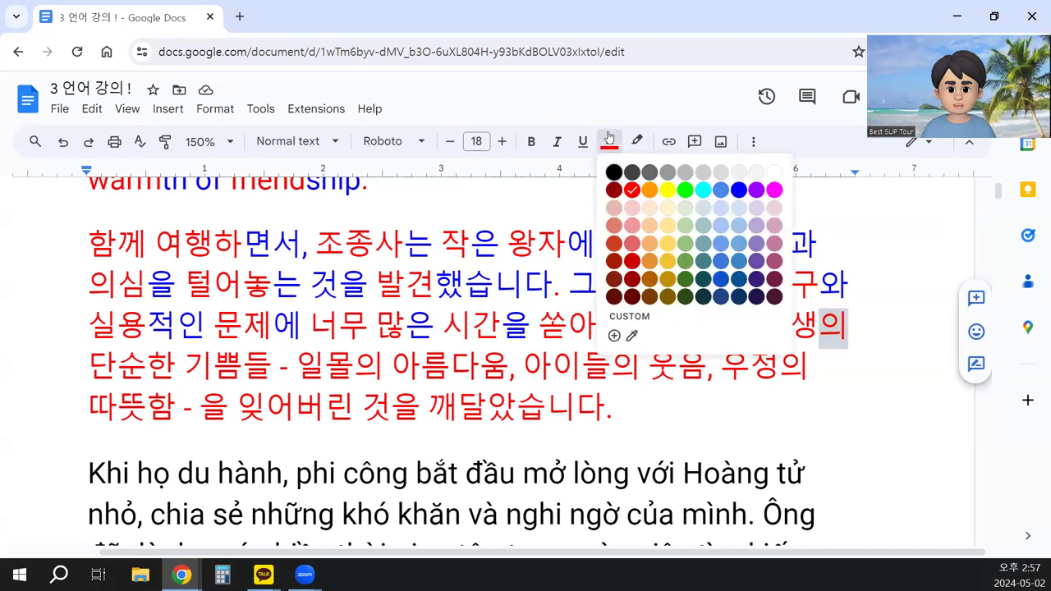
pyautogui.click(738, 190)
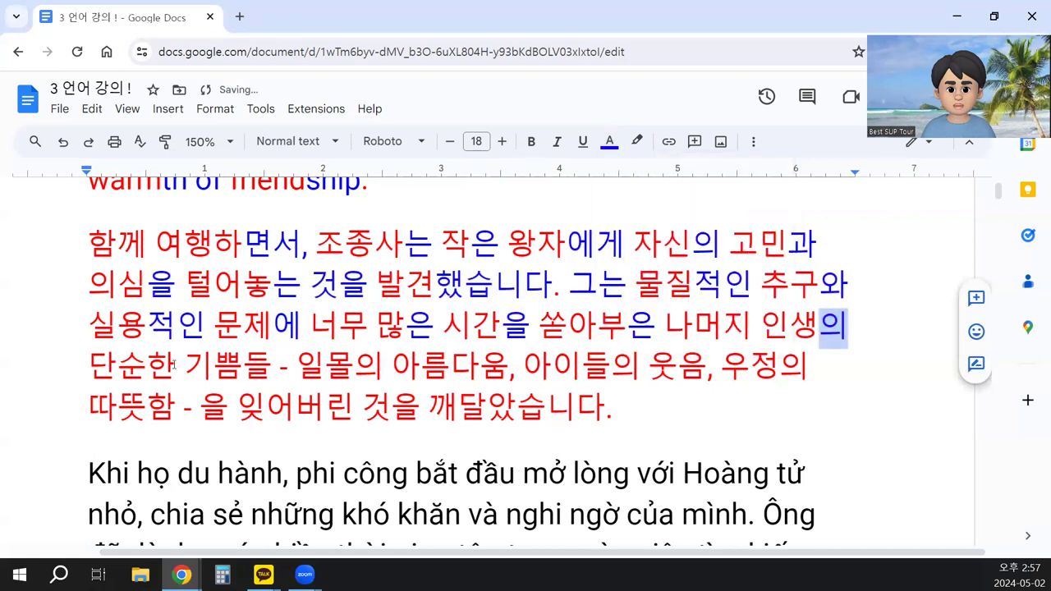
pyautogui.click(148, 370)
pyautogui.hotkey('shift', 'Right')
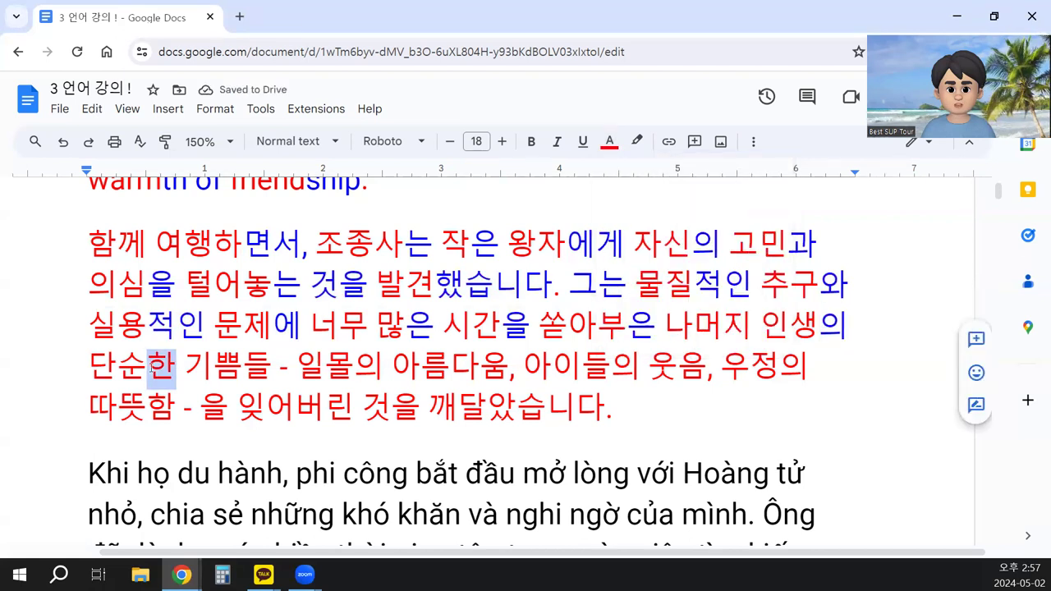
pyautogui.click(609, 142)
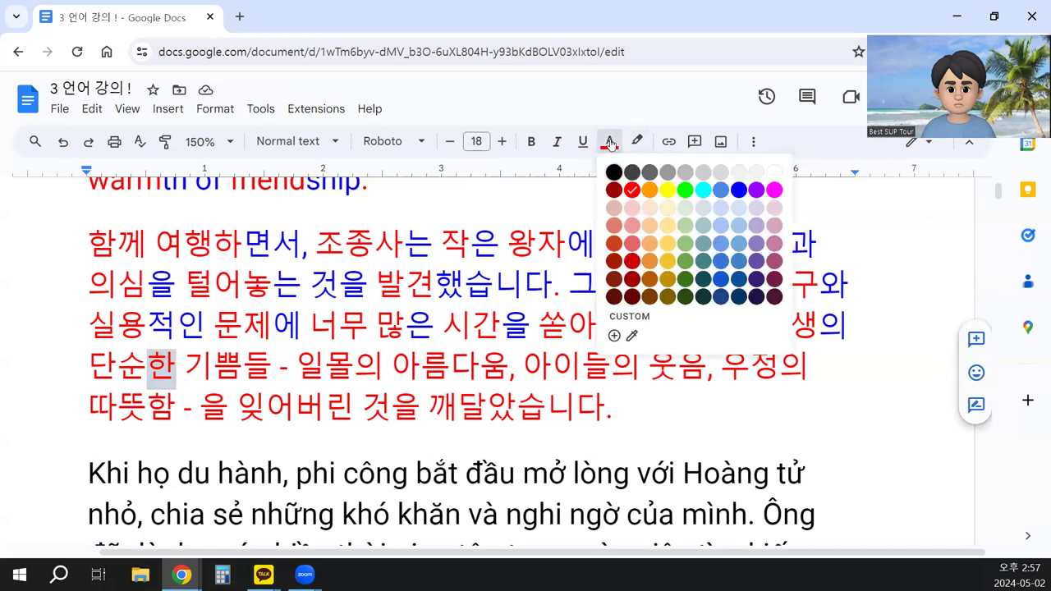
pyautogui.click(739, 191)
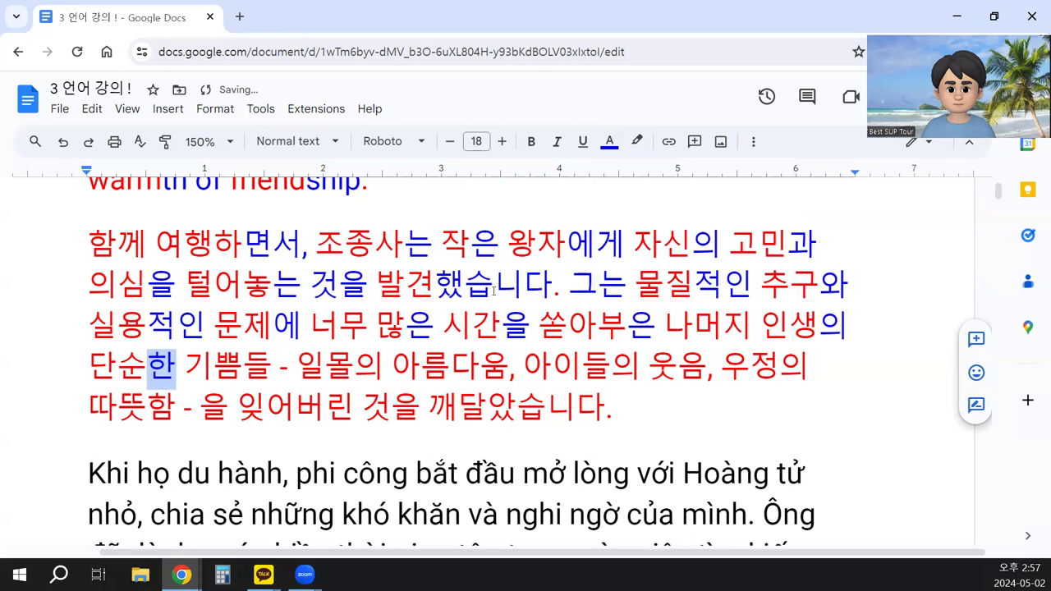
# - Color the suffix 들 after 기쁨 and the 의 of 일몰의 blue
pyautogui.click(245, 369)
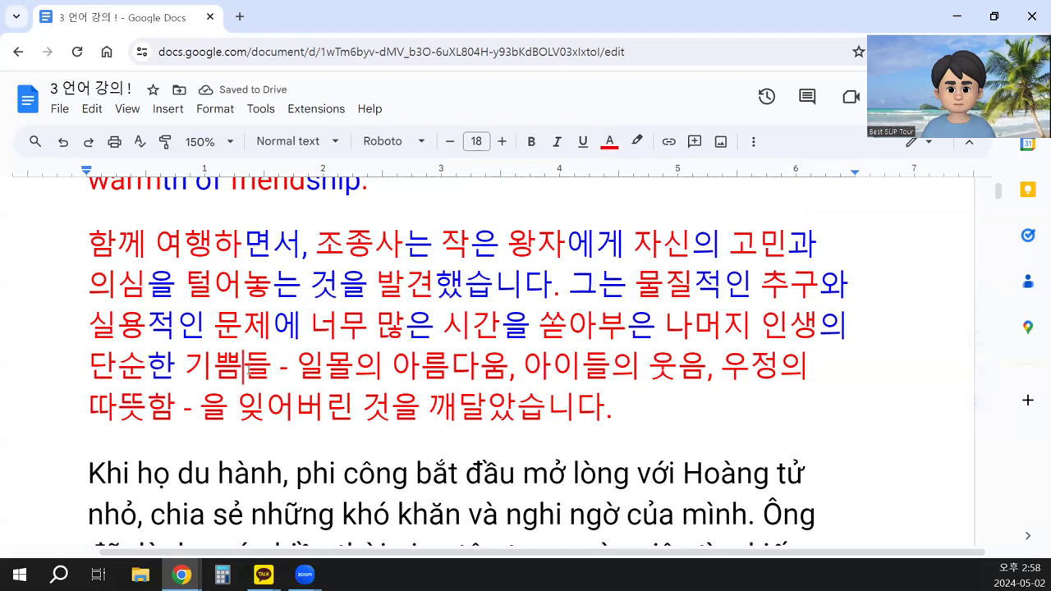
pyautogui.hotkey('shift', 'Right')
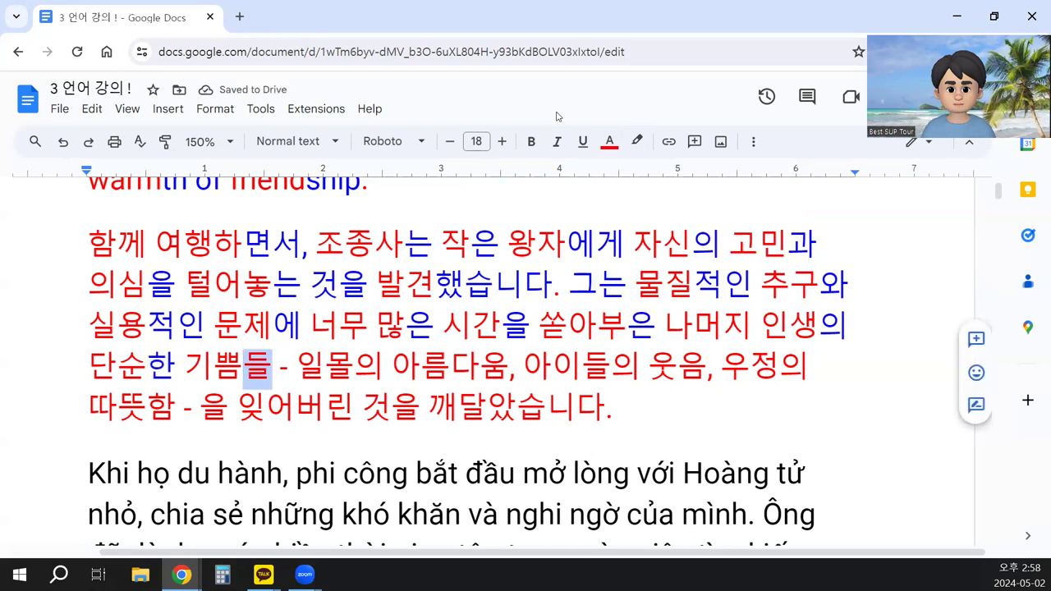
pyautogui.click(610, 142)
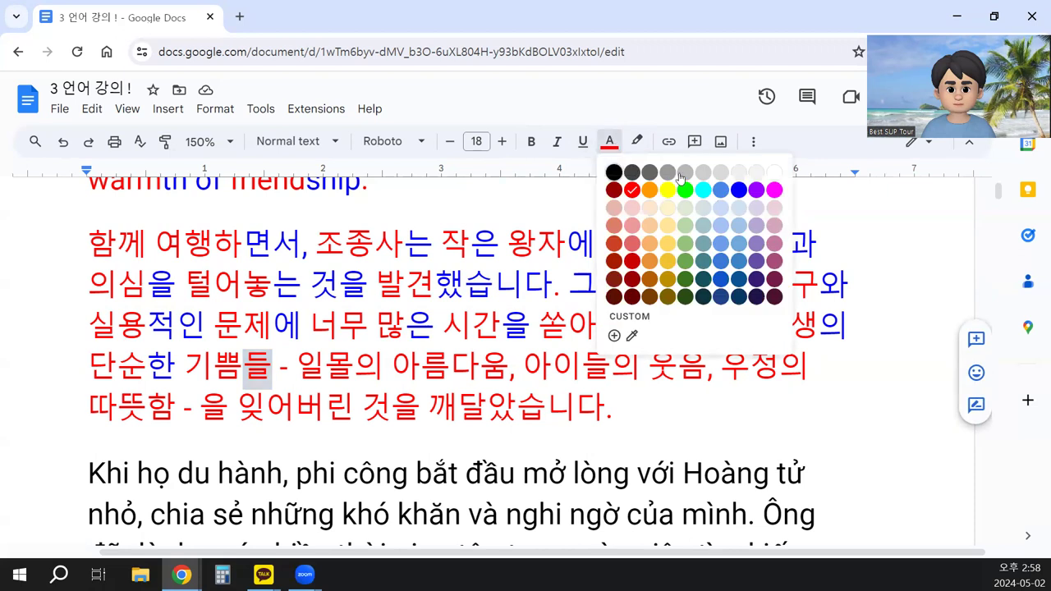
pyautogui.click(739, 191)
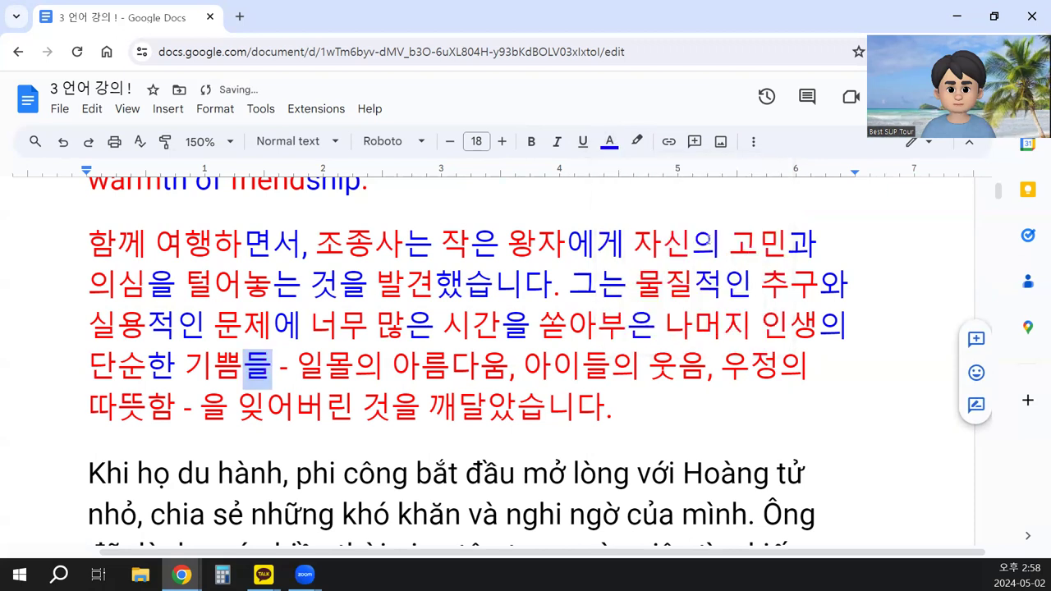
pyautogui.click(354, 370)
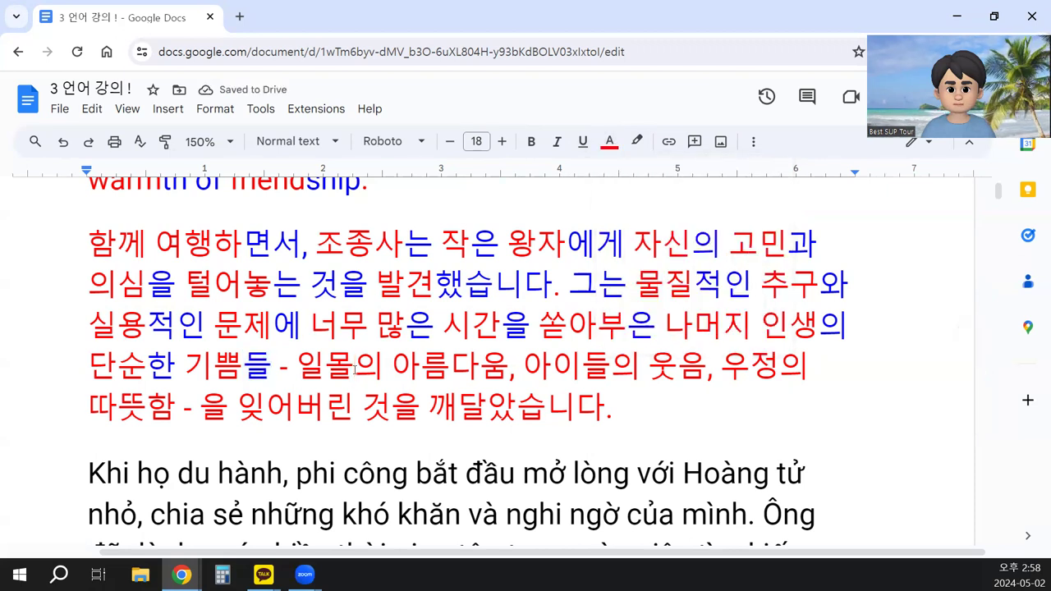
pyautogui.moveTo(354, 371); pyautogui.dragTo(383, 371)
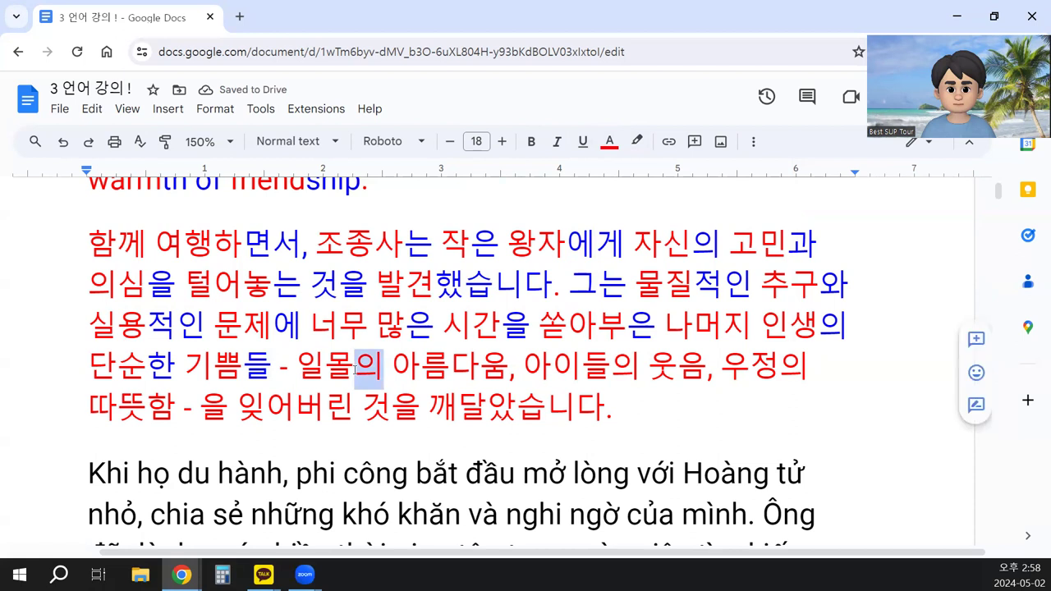
pyautogui.click(614, 142)
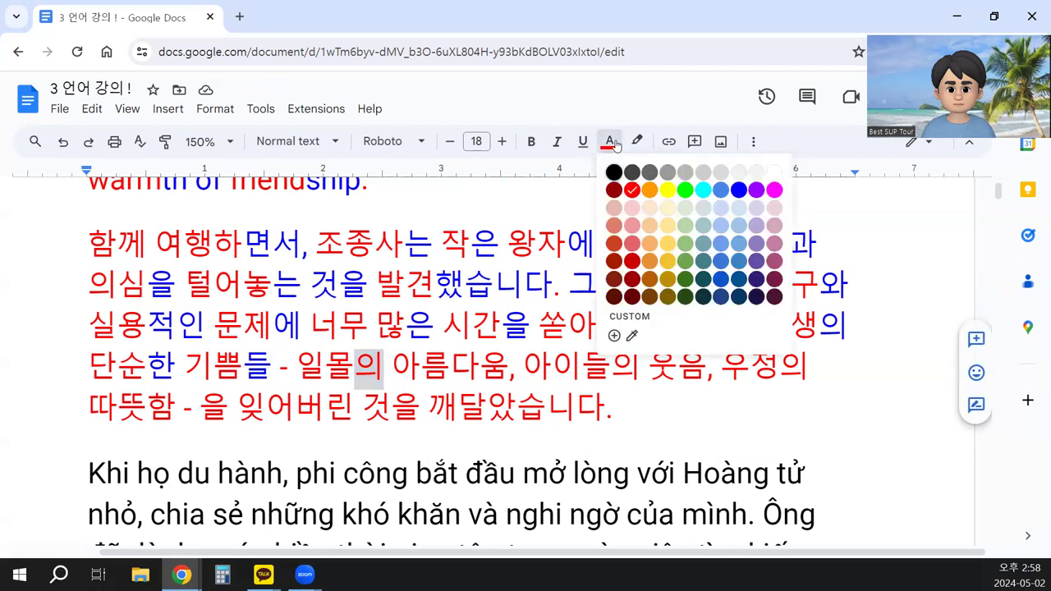
pyautogui.click(738, 190)
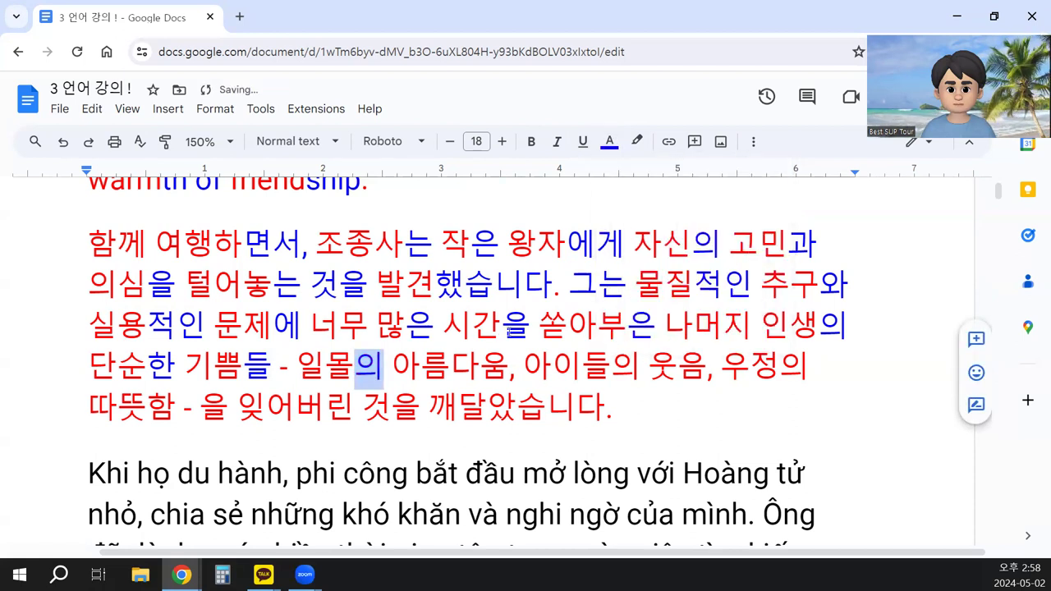
# - Make the 움 of 아름다움 and the 들의 of 아이들의 blue
pyautogui.click(481, 364)
pyautogui.hotkey('shift', 'Right')
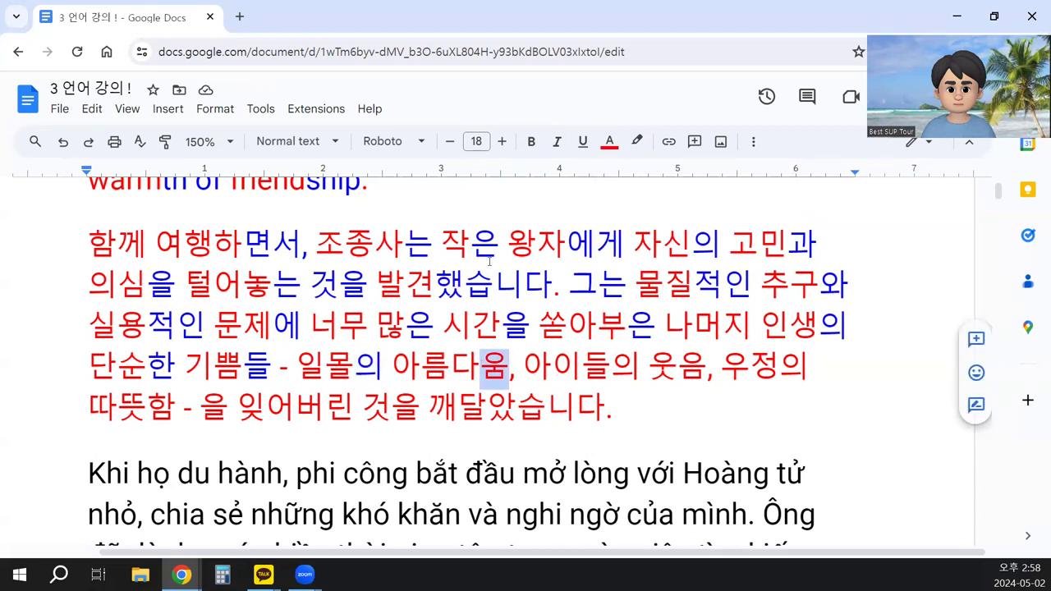
pyautogui.click(609, 142)
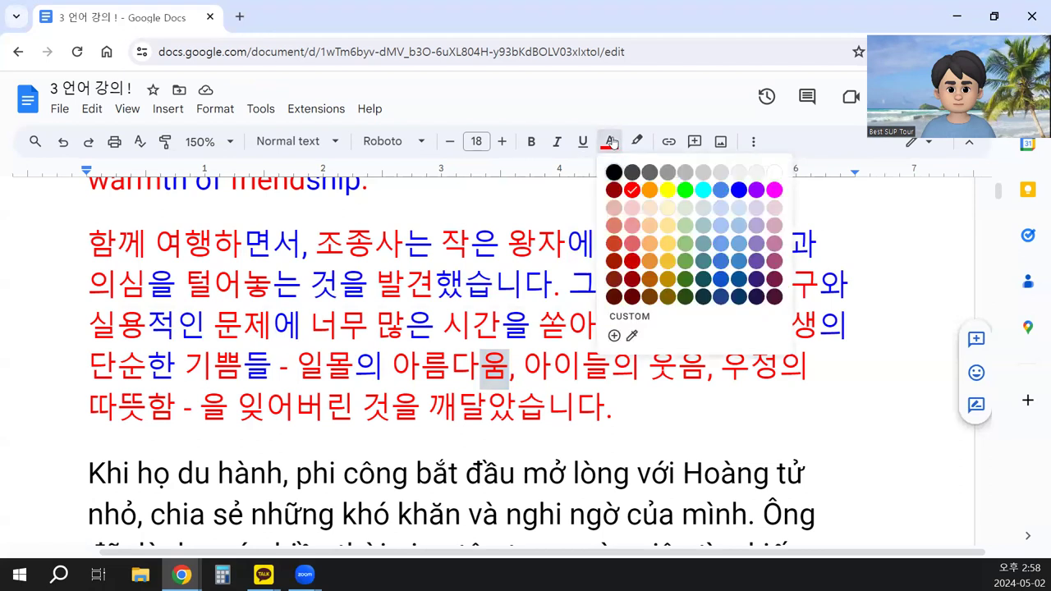
pyautogui.click(739, 191)
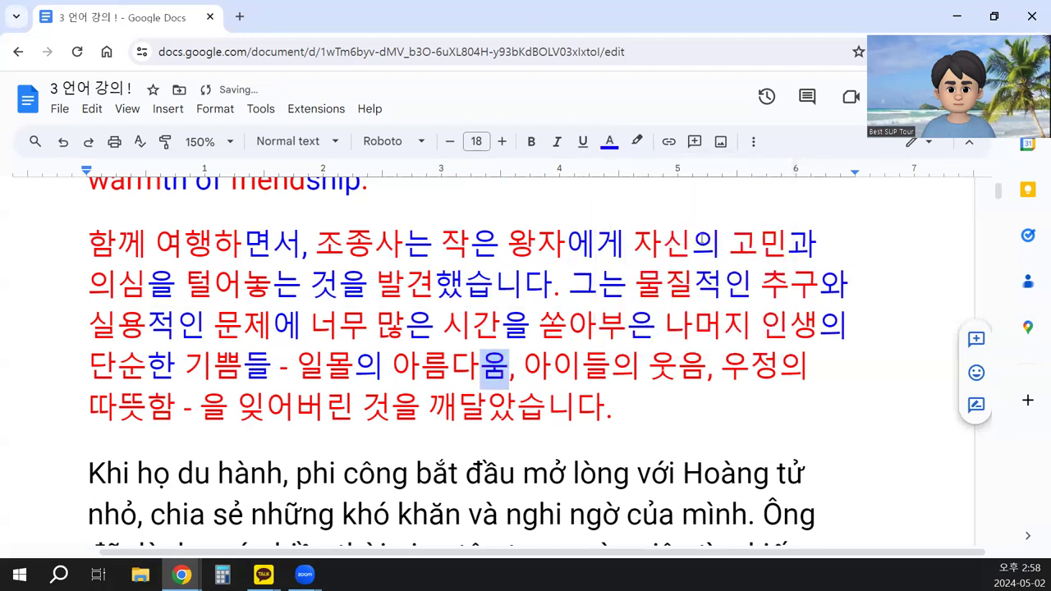
pyautogui.click(580, 373)
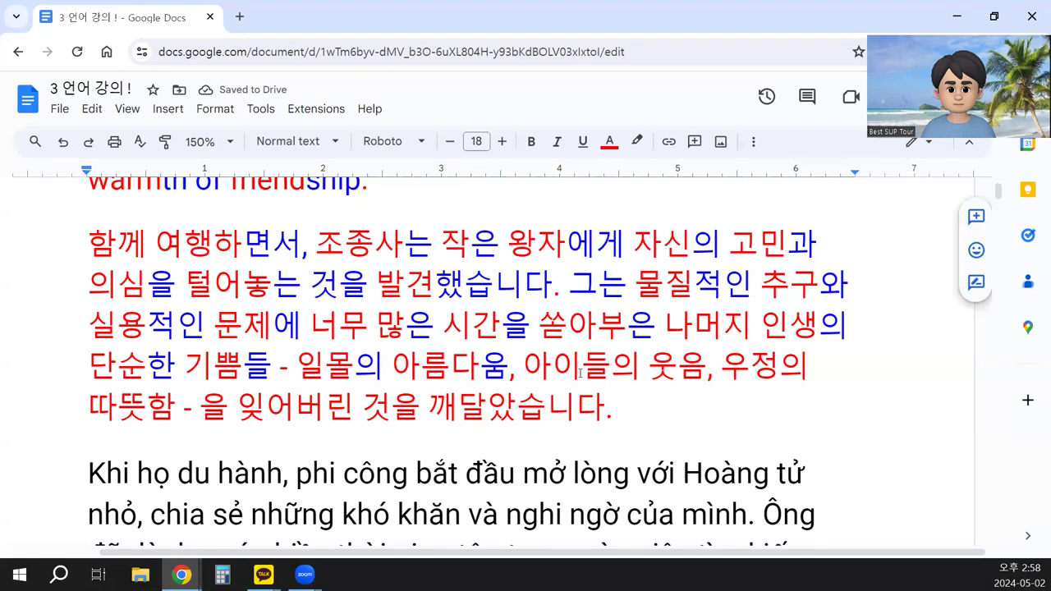
pyautogui.moveTo(579, 373); pyautogui.dragTo(641, 374)
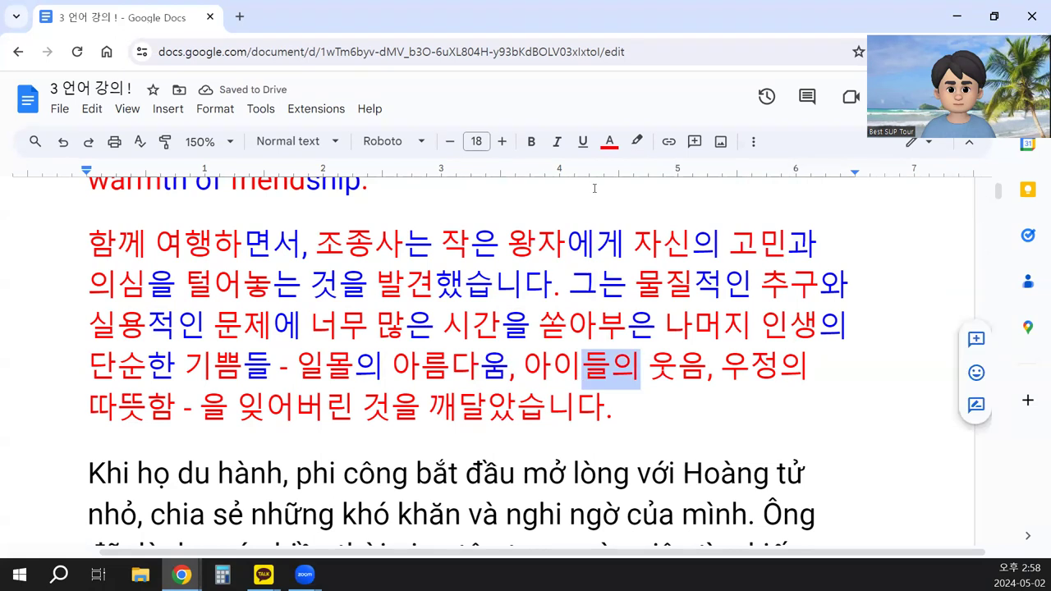
pyautogui.click(610, 141)
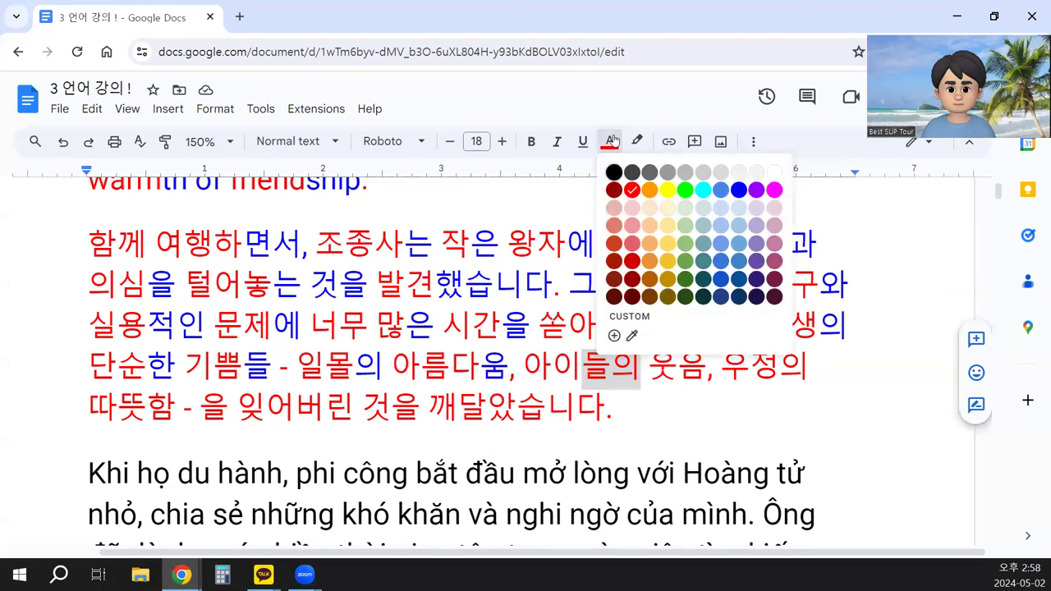
pyautogui.click(738, 190)
# - Turn the 음 of 웃음 and the 의 of 우정의 blue
pyautogui.click(685, 375)
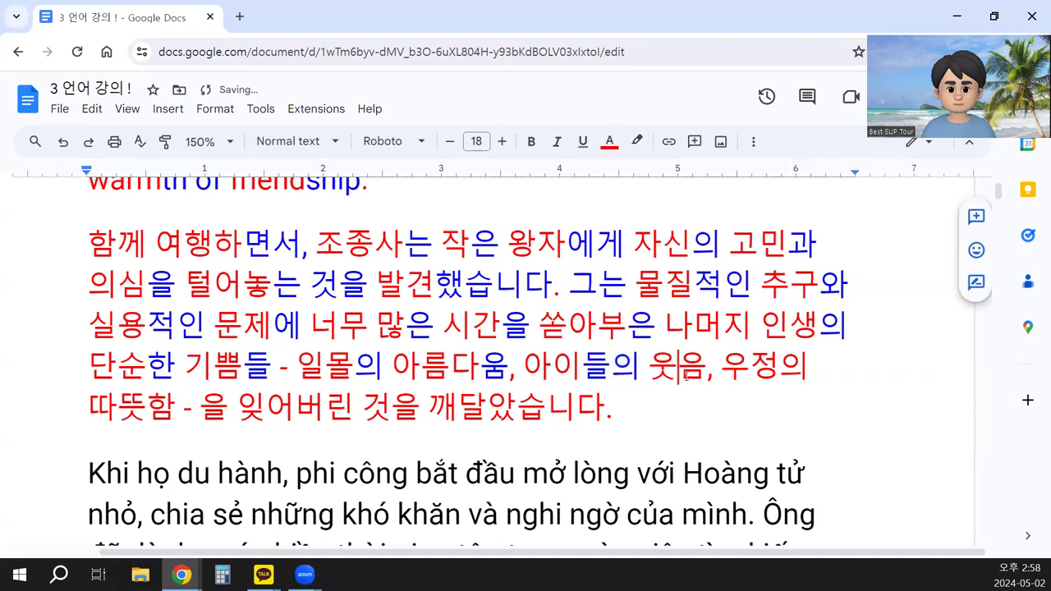
pyautogui.moveTo(679, 375); pyautogui.dragTo(707, 375)
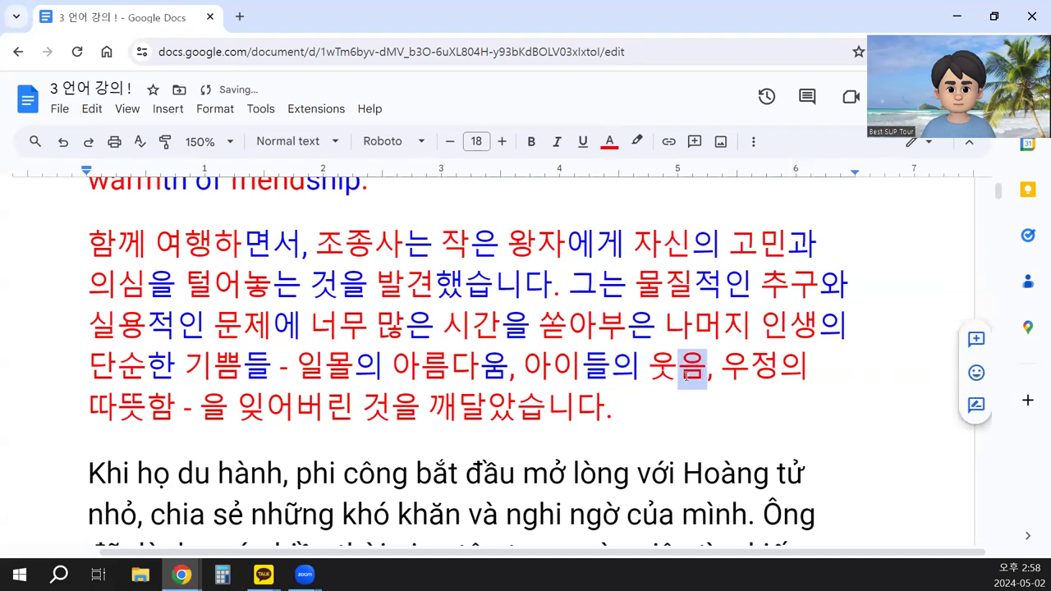
pyautogui.click(610, 142)
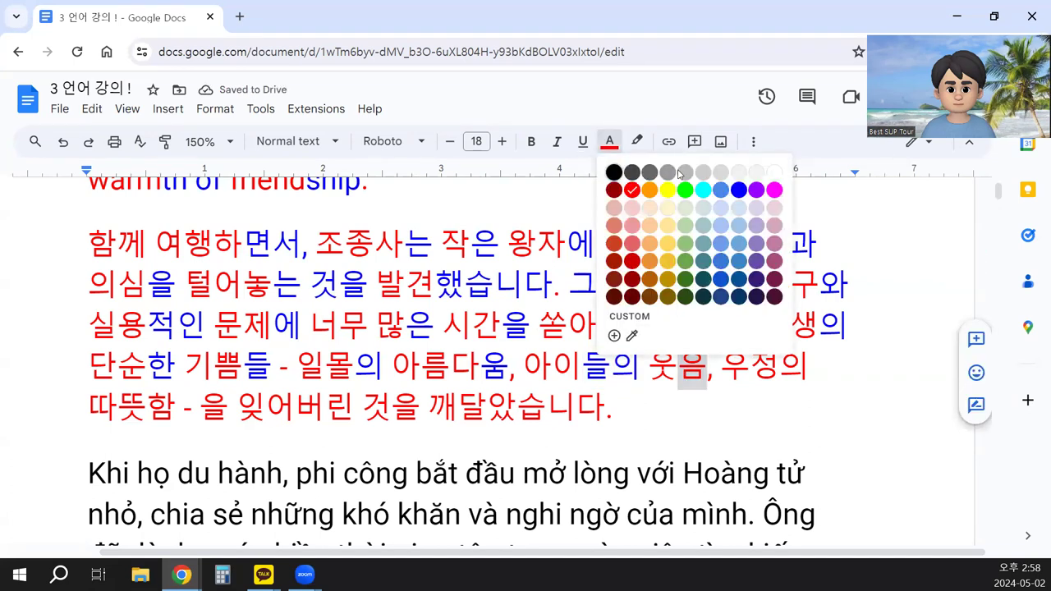
pyautogui.click(738, 190)
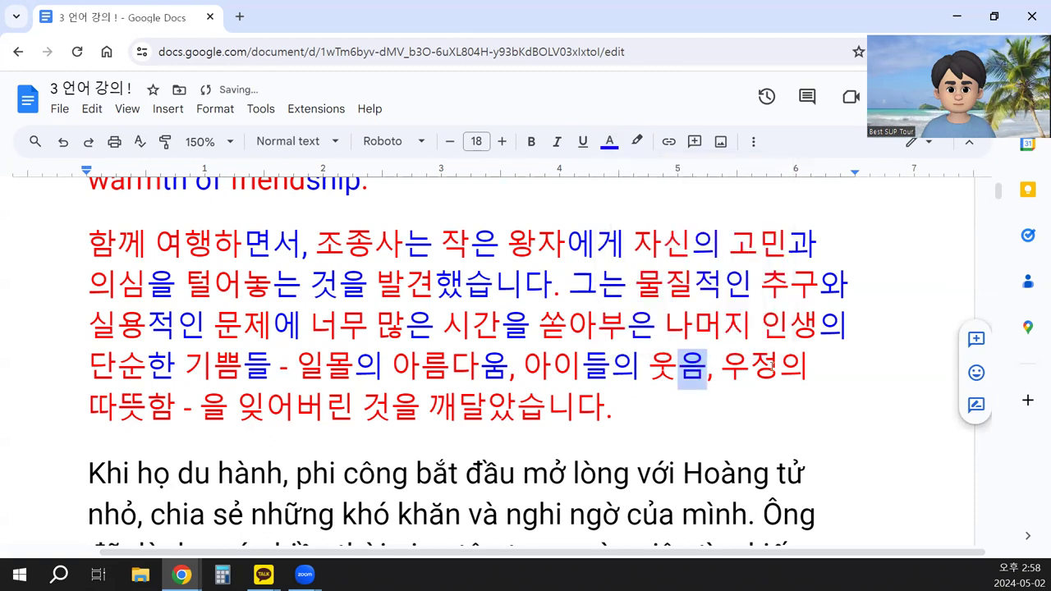
pyautogui.click(772, 365)
pyautogui.hotkey('shift', 'Right')
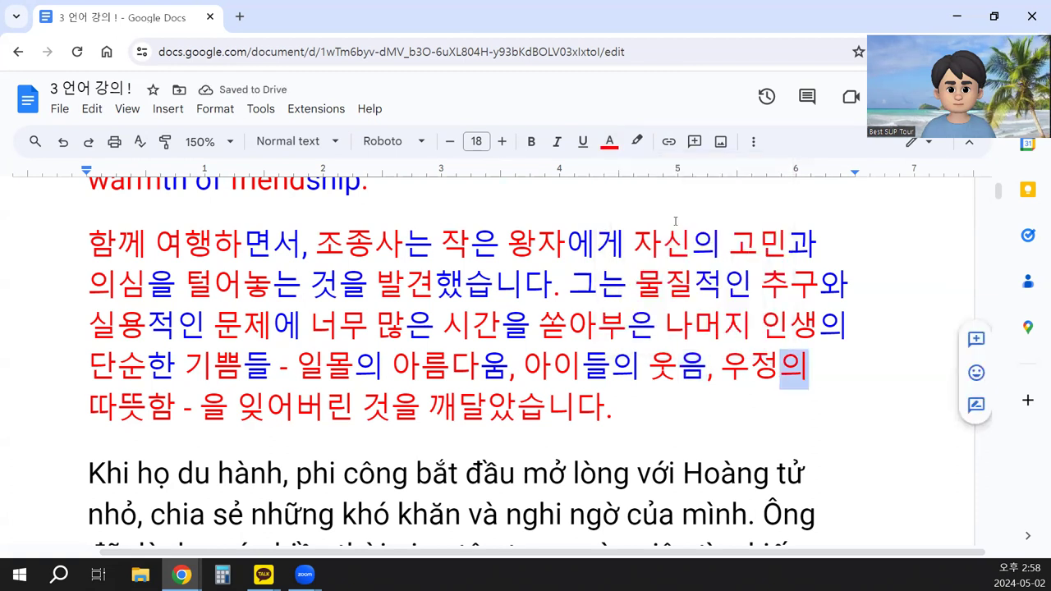
pyautogui.click(610, 141)
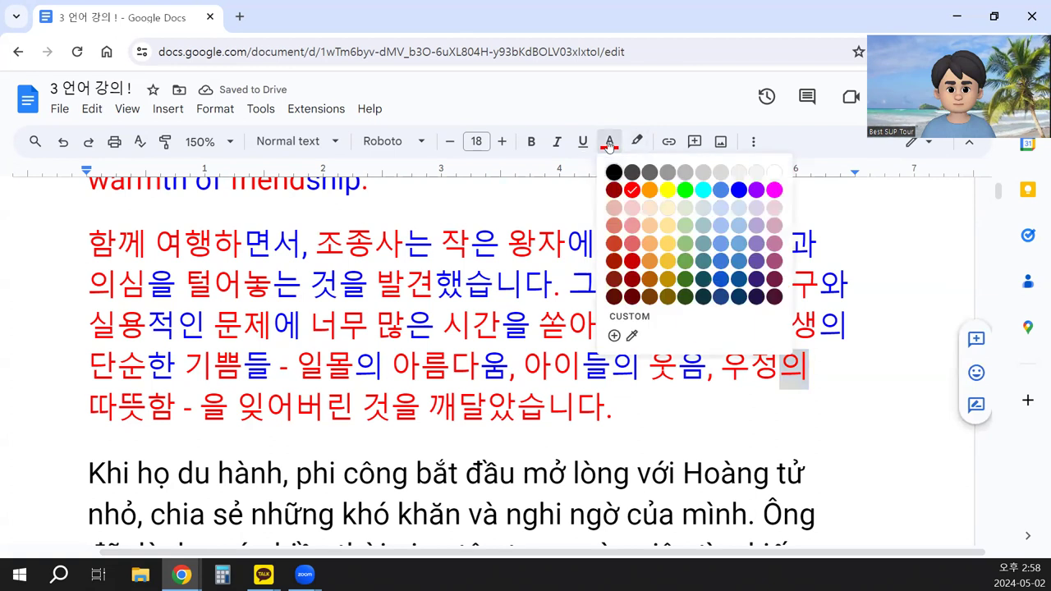
pyautogui.click(739, 190)
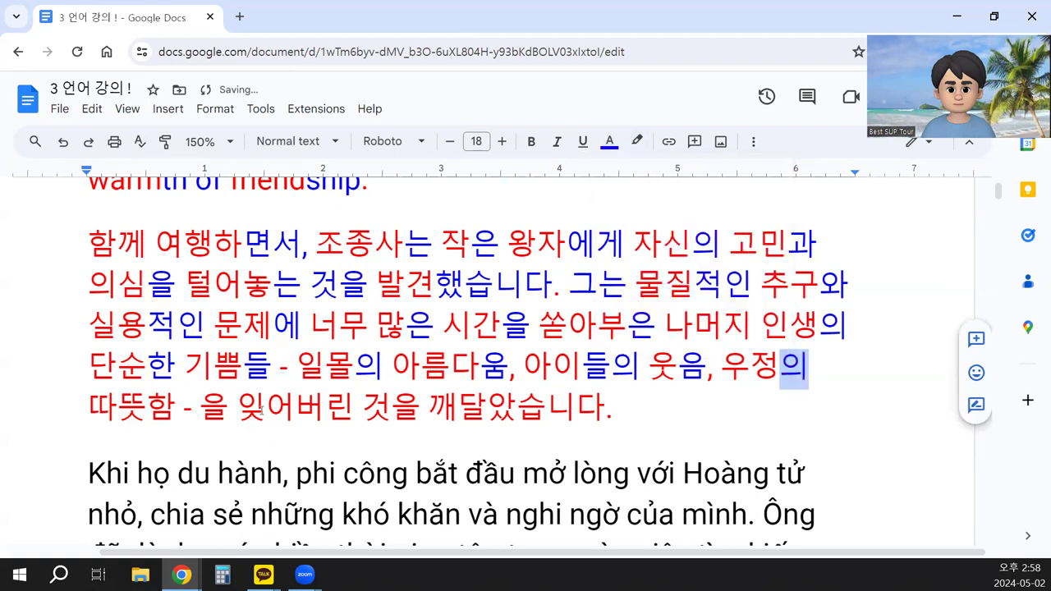
pyautogui.click(145, 405)
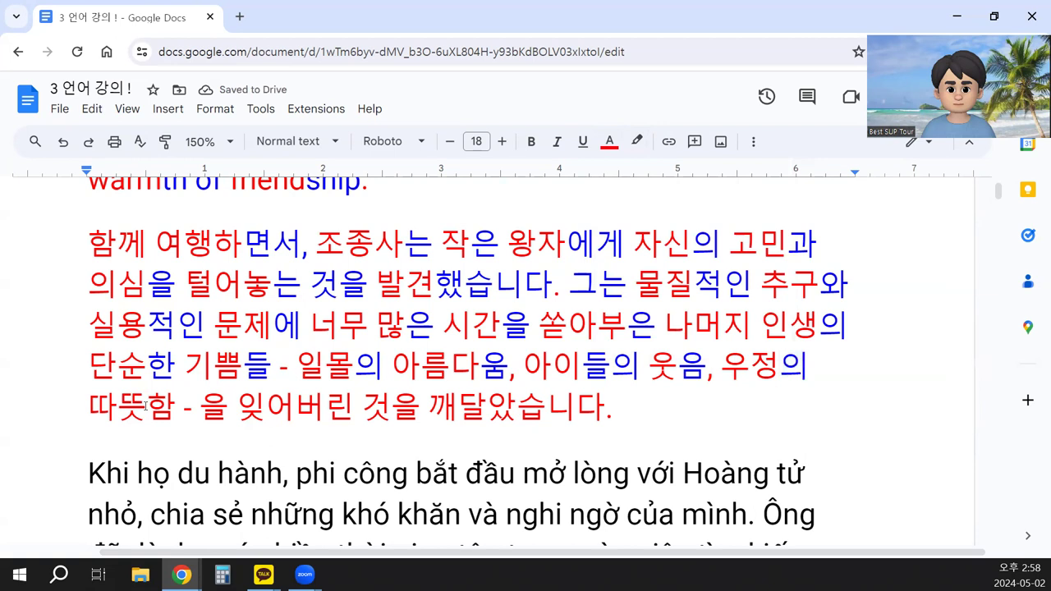
# - Color the 함 of 따뜻함, the particle 을 and the 린 of 잊어버린 blue
pyautogui.hotkey('shift', 'Right')
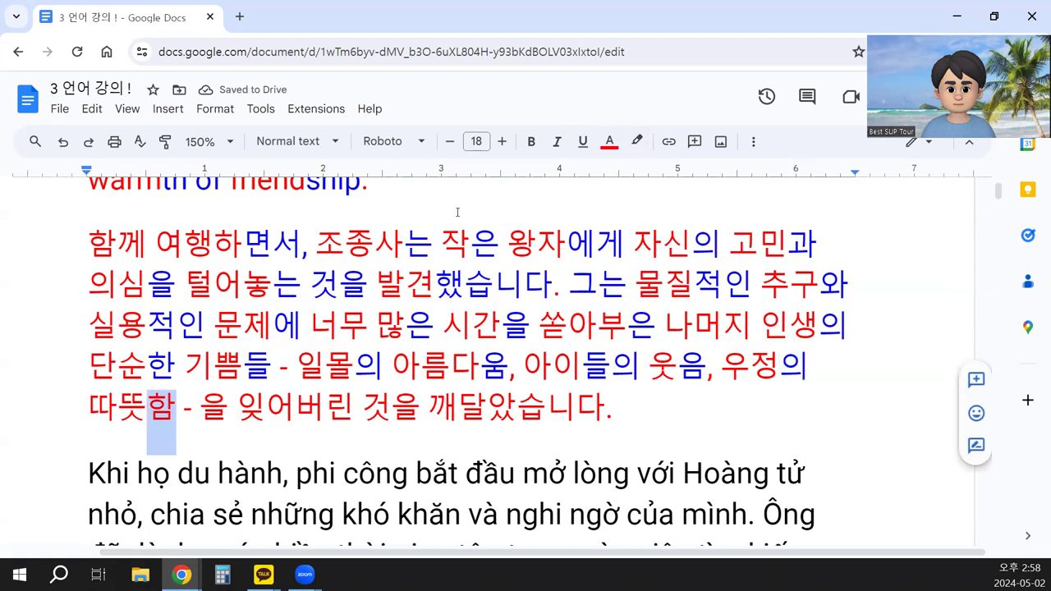
pyautogui.click(610, 141)
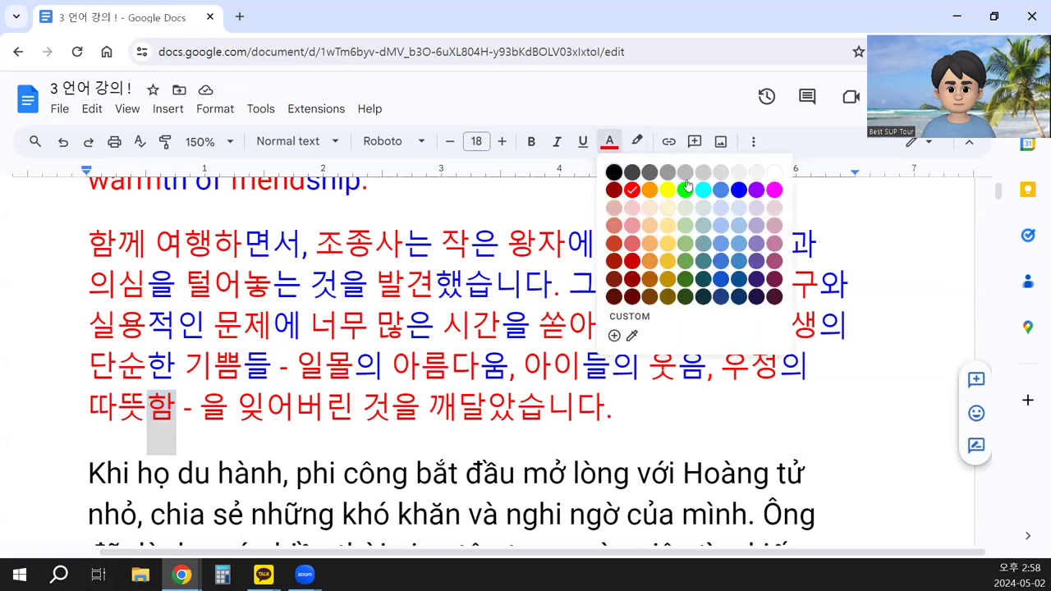
pyautogui.click(739, 190)
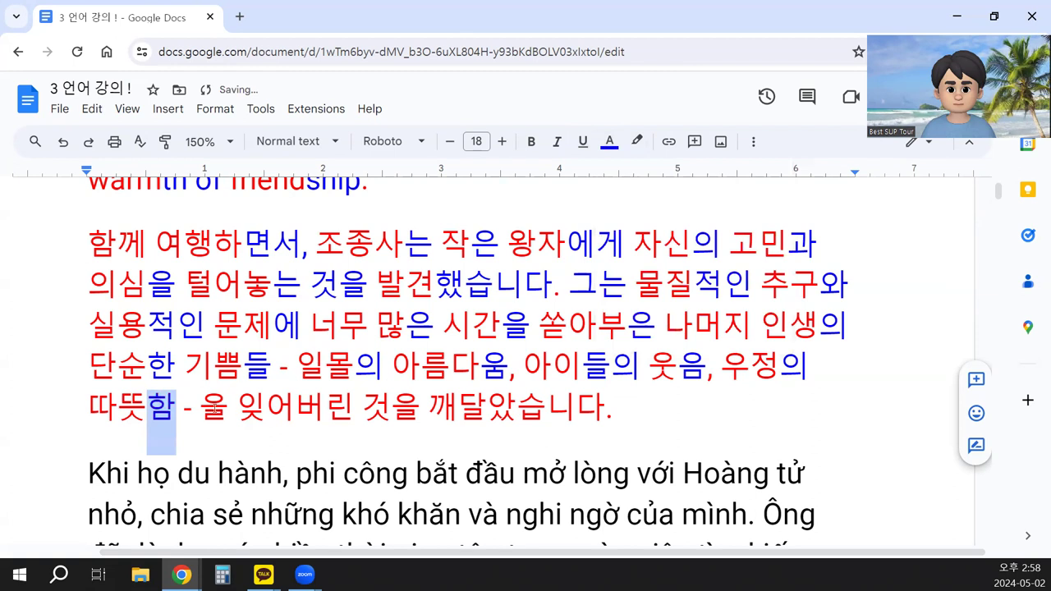
pyautogui.click(203, 410)
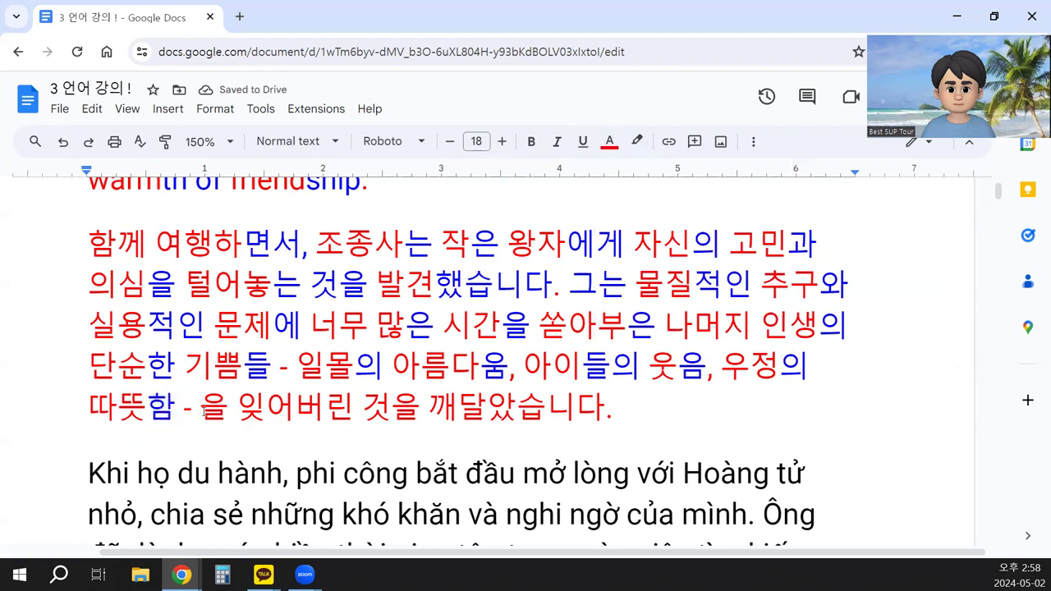
pyautogui.doubleClick(204, 411)
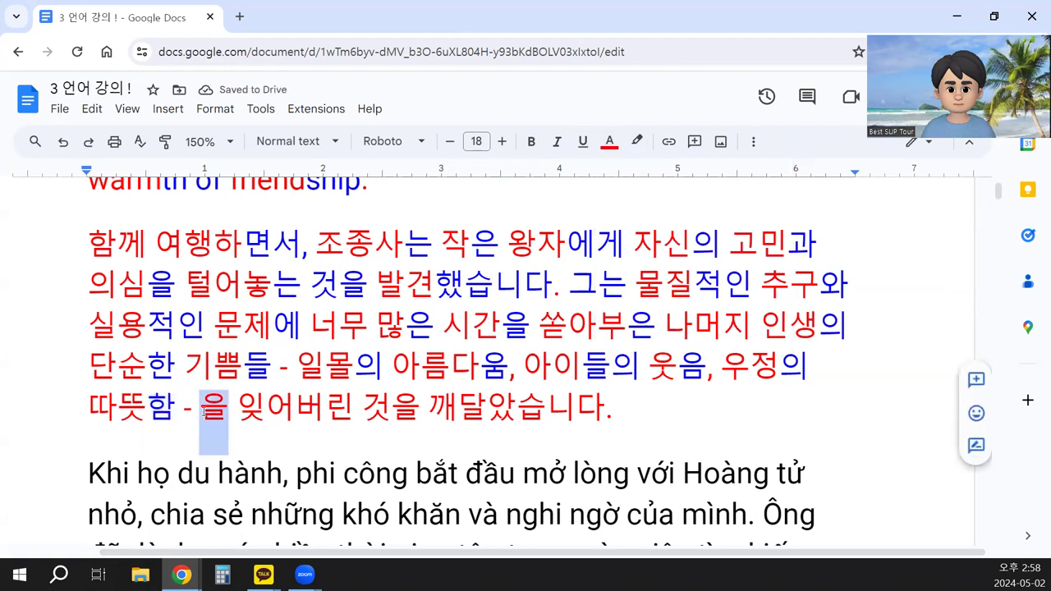
pyautogui.click(609, 141)
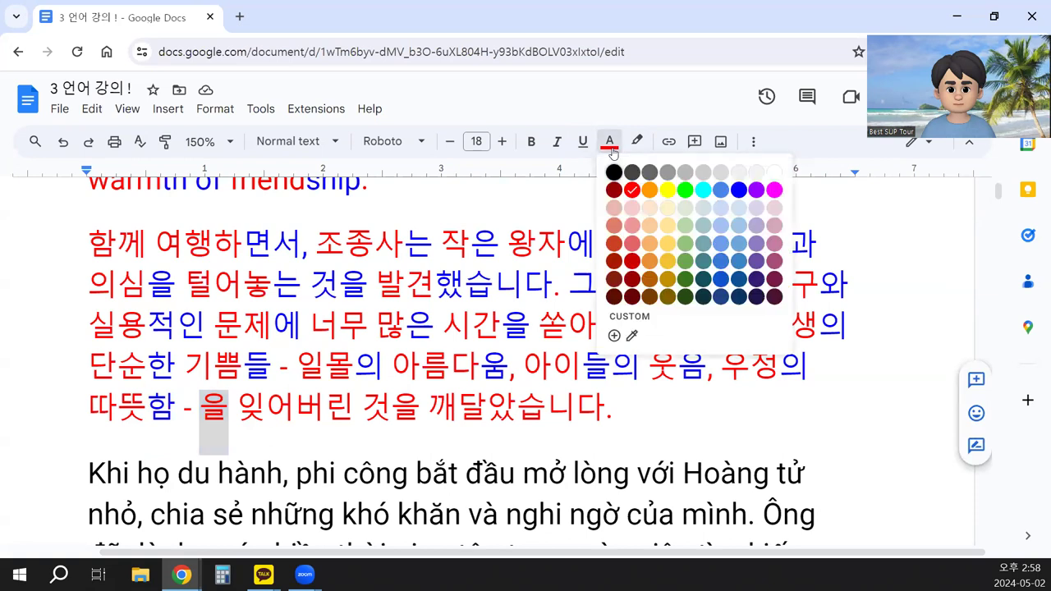
pyautogui.click(737, 189)
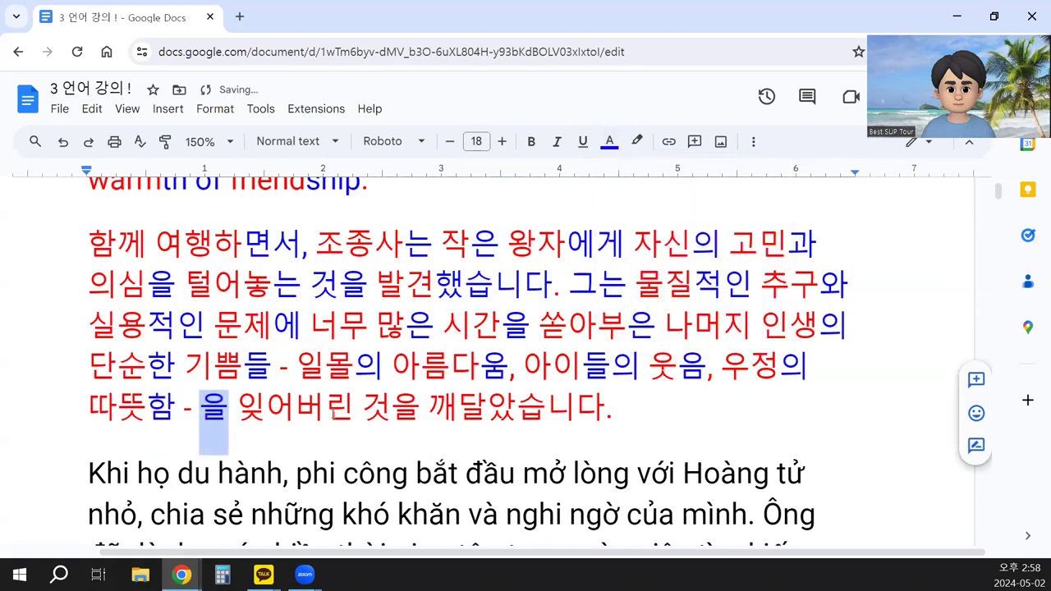
pyautogui.click(325, 411)
pyautogui.hotkey('shift', 'Right')
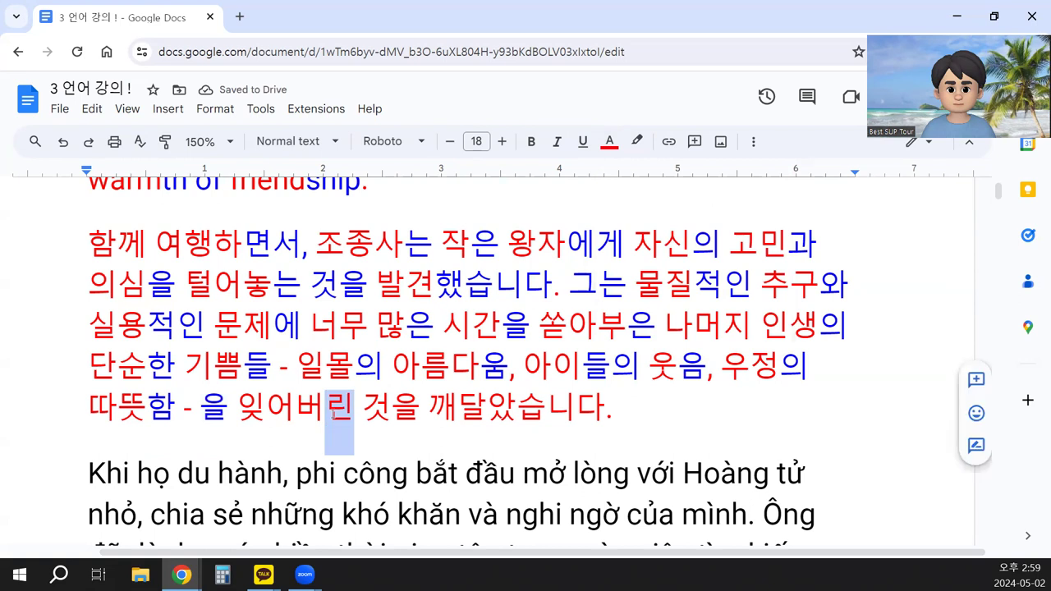
pyautogui.click(609, 141)
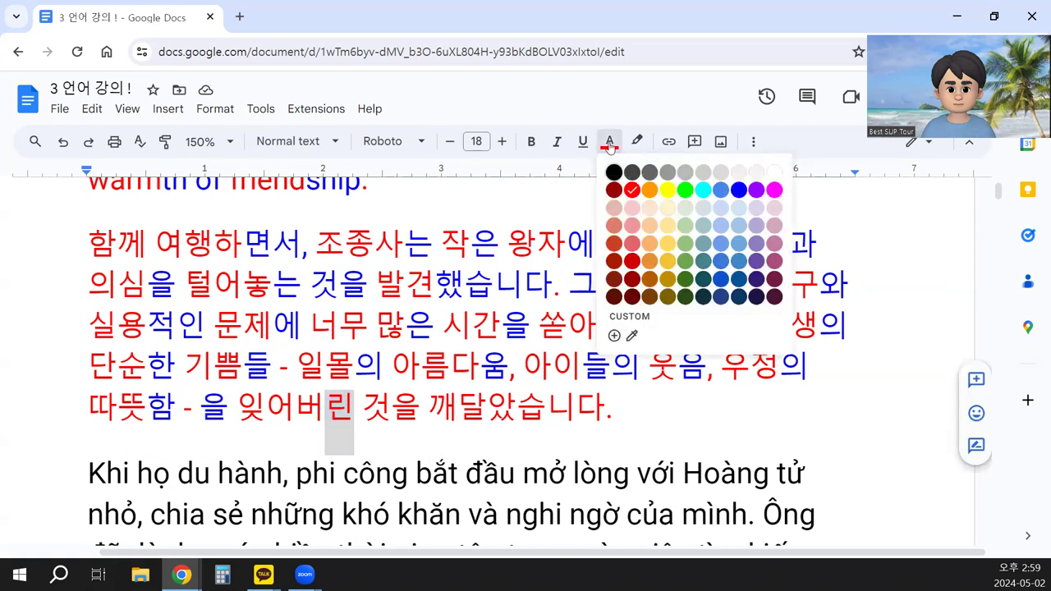
pyautogui.click(739, 190)
# - Make 것을 and the closing 달았습니다. blue, then deselect to review
pyautogui.click(362, 410)
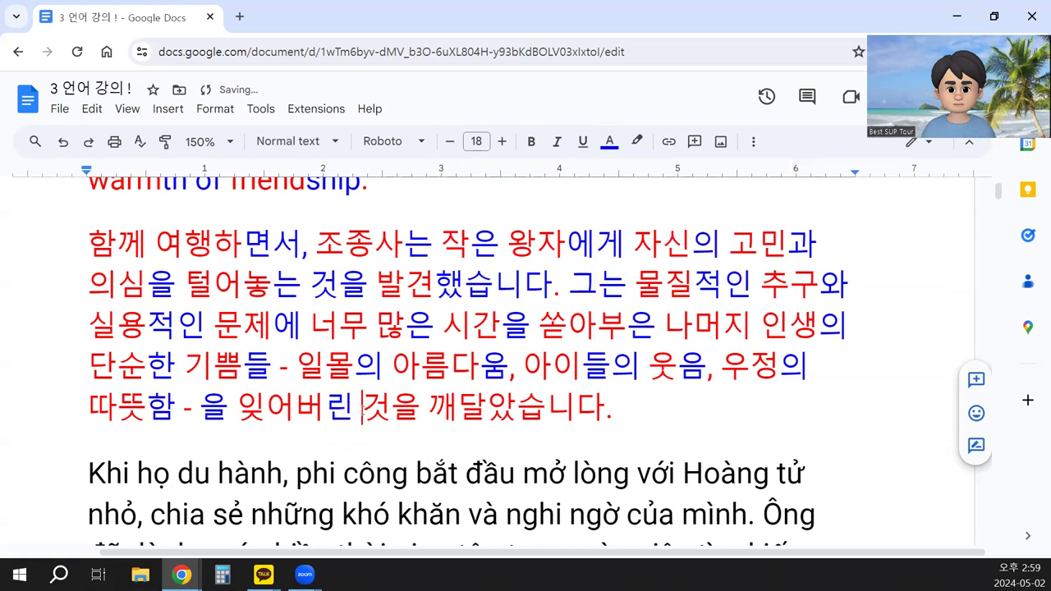
pyautogui.hotkey('shift', 'Right')
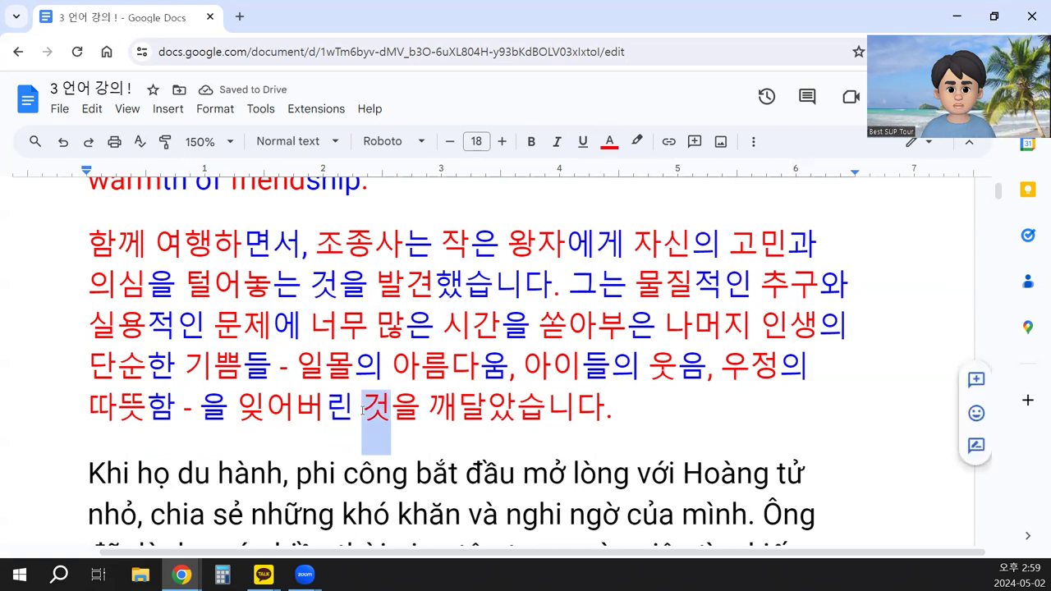
pyautogui.hotkey('shift', 'Right')
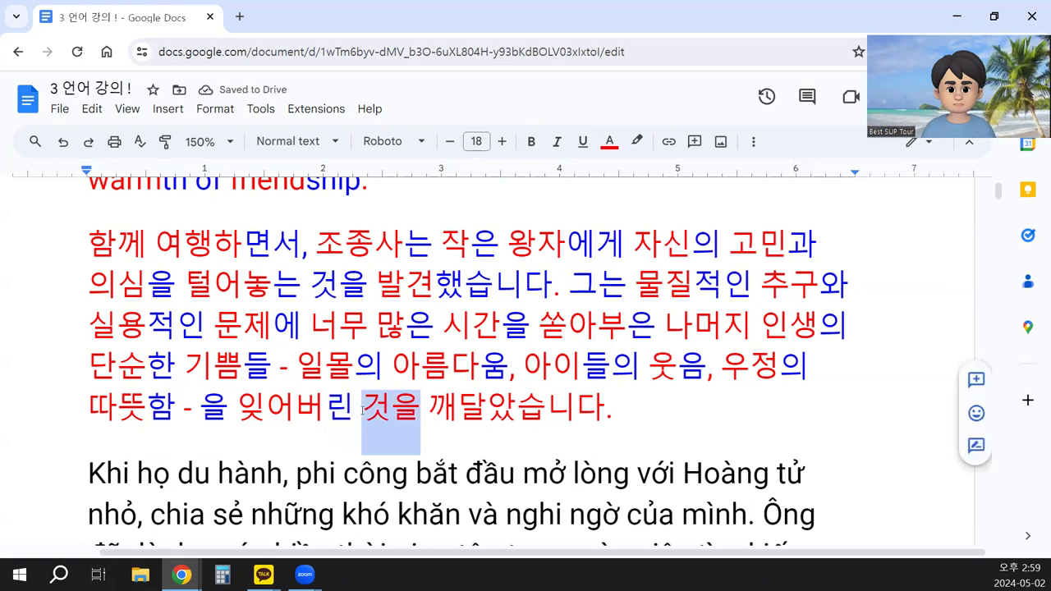
pyautogui.click(618, 146)
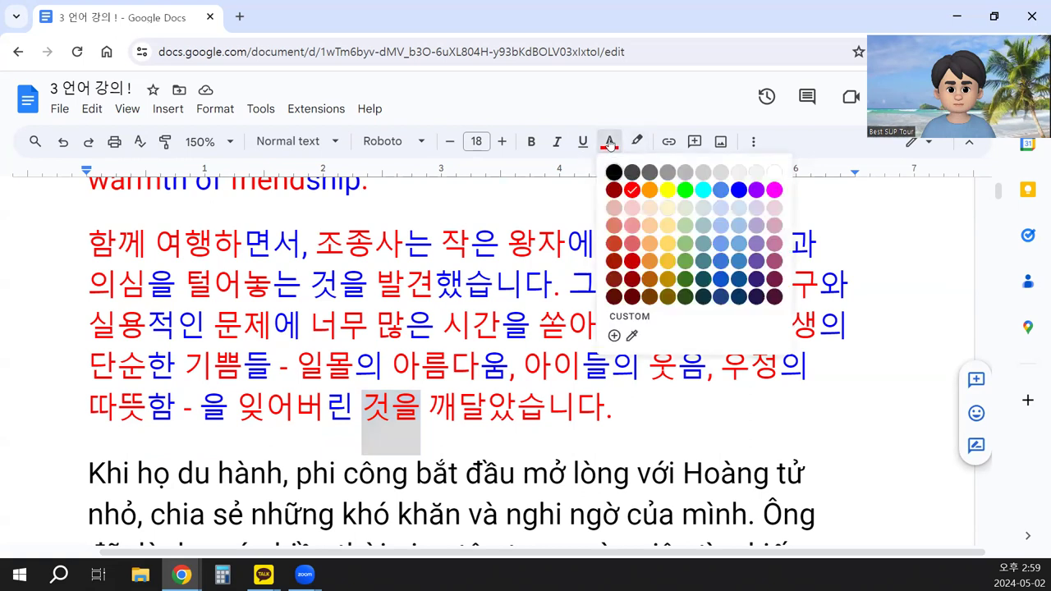
pyautogui.click(738, 192)
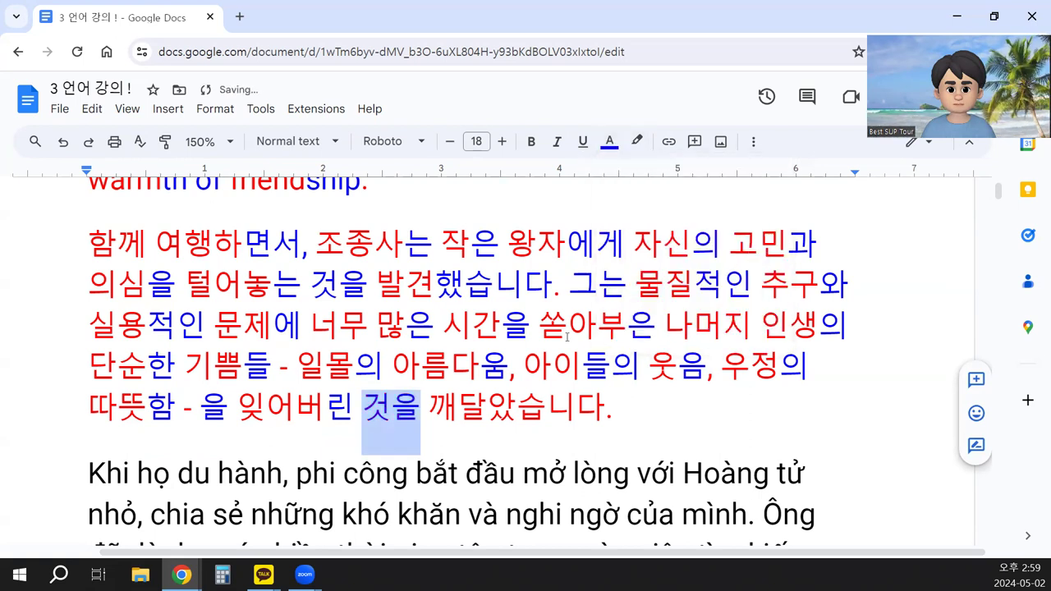
pyautogui.click(465, 415)
pyautogui.hotkey('shift', 'Right')
pyautogui.hotkey('shift', 'Right')
pyautogui.hotkey('shift', 'Right')
pyautogui.hotkey('shift', 'Right')
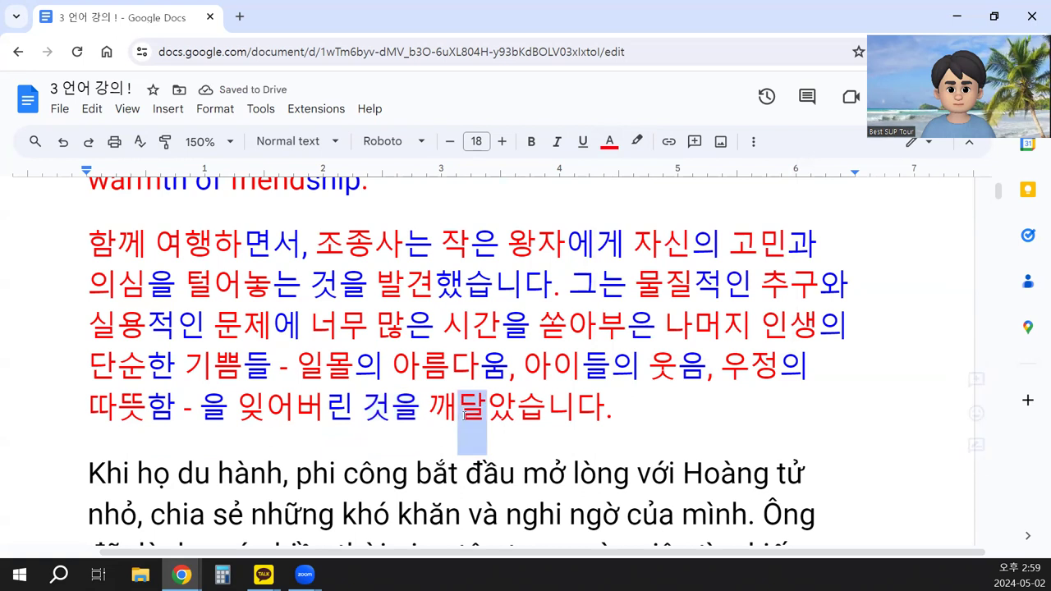
pyautogui.hotkey('shift', 'Right')
pyautogui.hotkey('shift', 'Right')
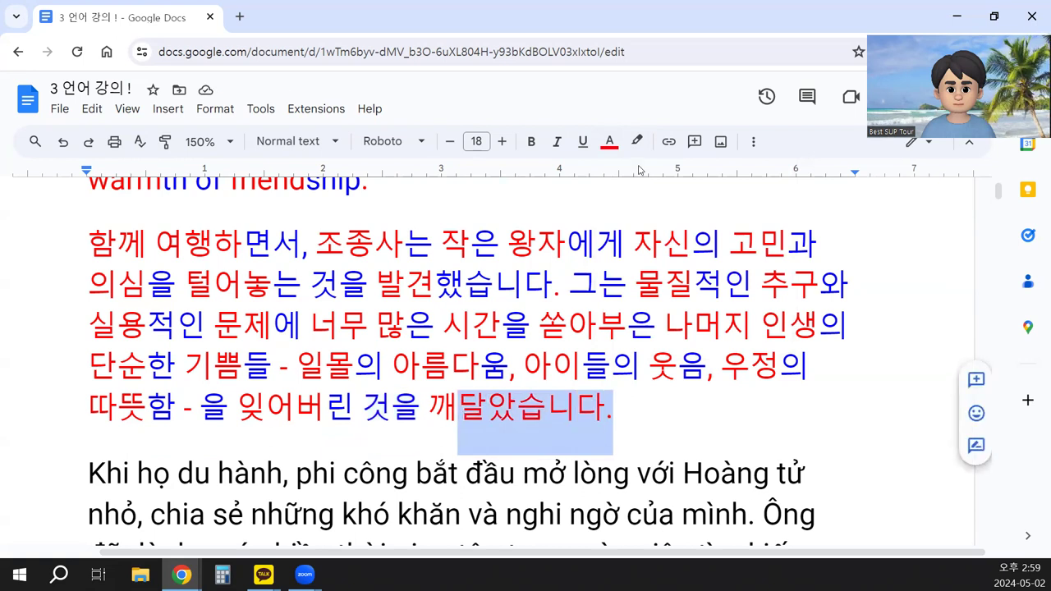
pyautogui.click(610, 144)
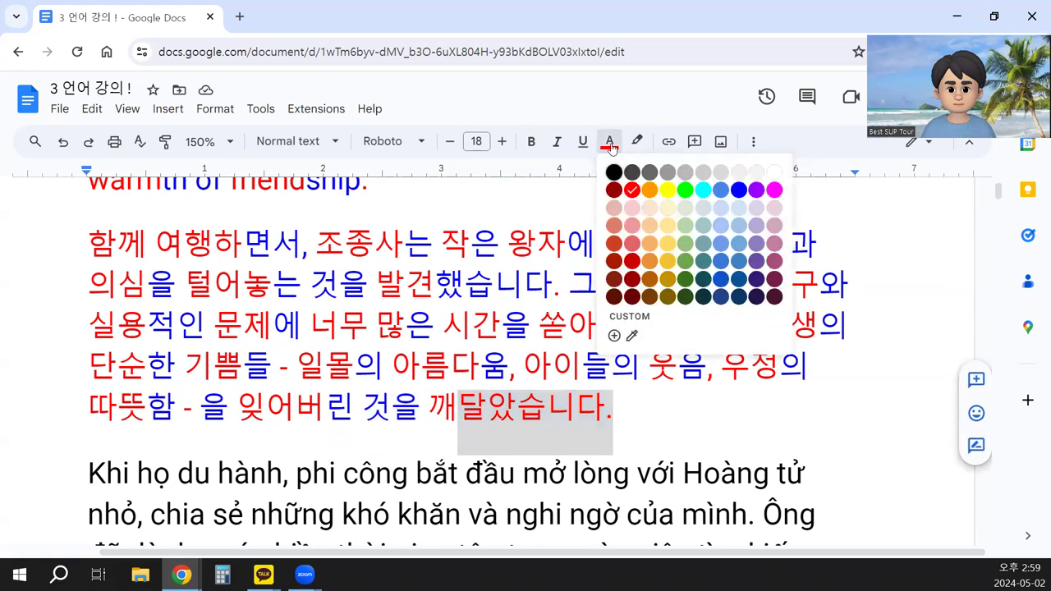
pyautogui.click(739, 190)
pyautogui.click(628, 397)
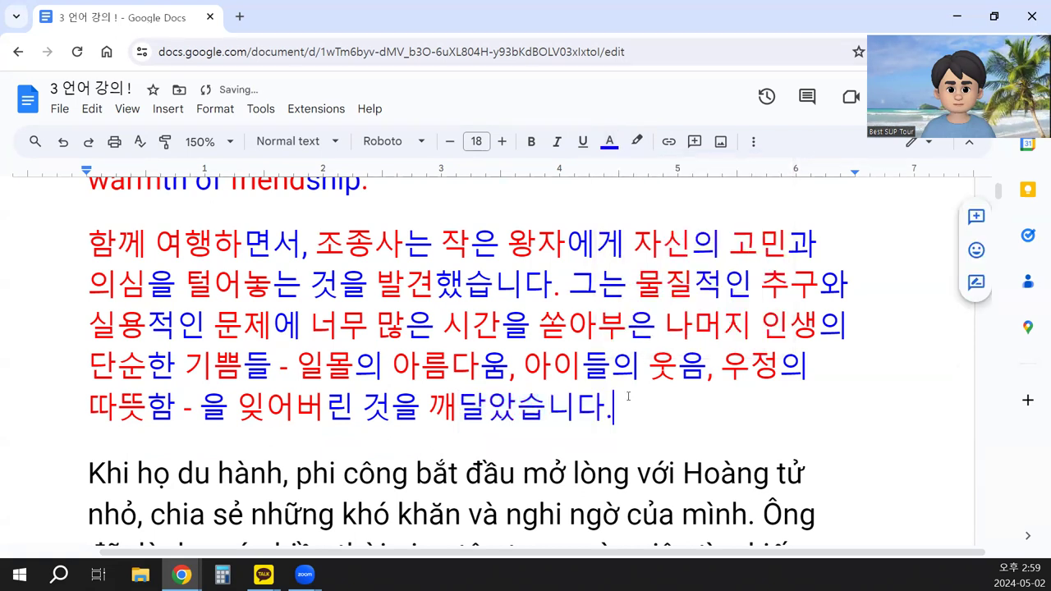